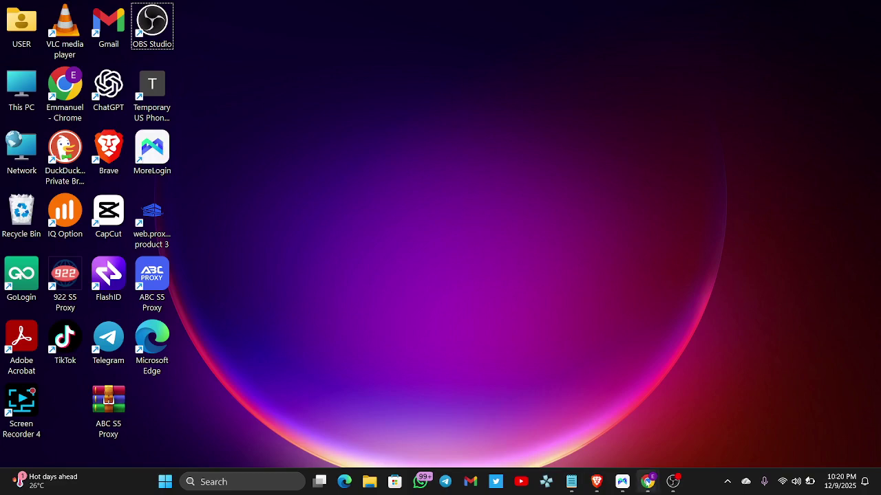
Switch to the browser window with the MoreLogin website and look over the home page's headline and product sections
{"action": "mouse_move", "coordinate": [648, 481]}
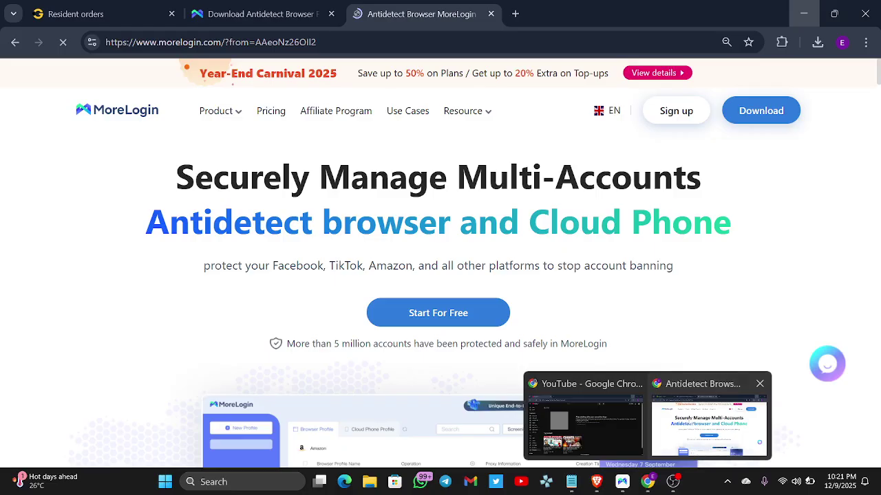
{"action": "left_click", "coordinate": [690, 422]}
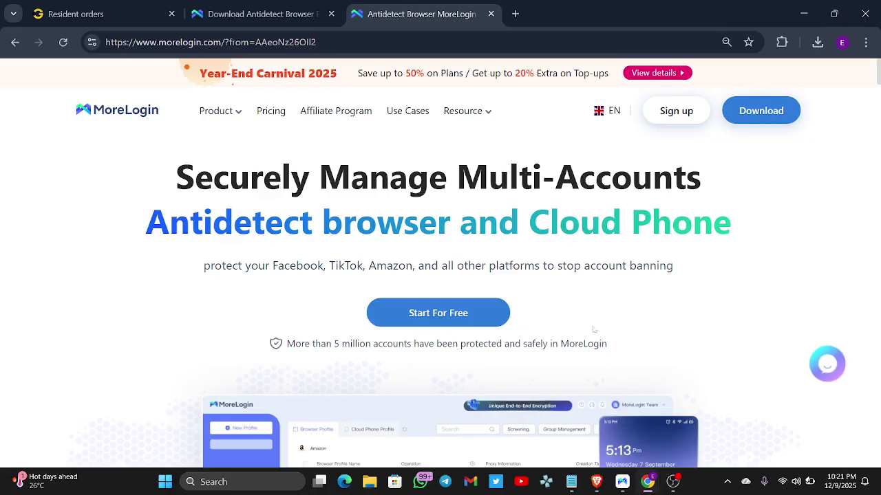
{"action": "left_click_drag", "start_coordinate": [174, 179], "coordinate": [731, 223]}
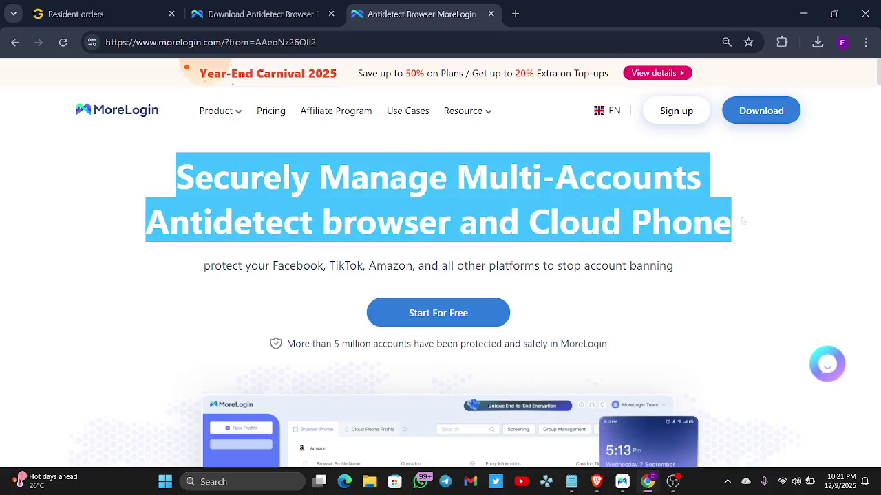
{"action": "left_click", "coordinate": [742, 220]}
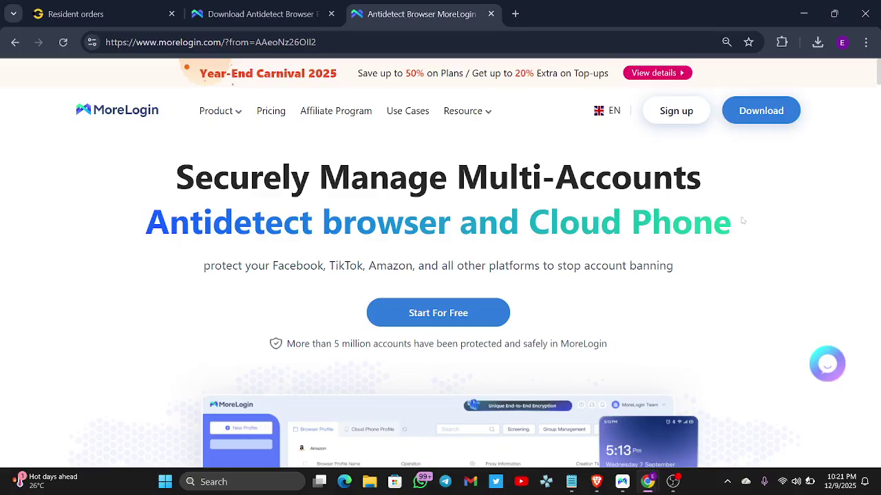
{"action": "scroll", "coordinate": [742, 220], "scroll_direction": "down", "scroll_amount": 10}
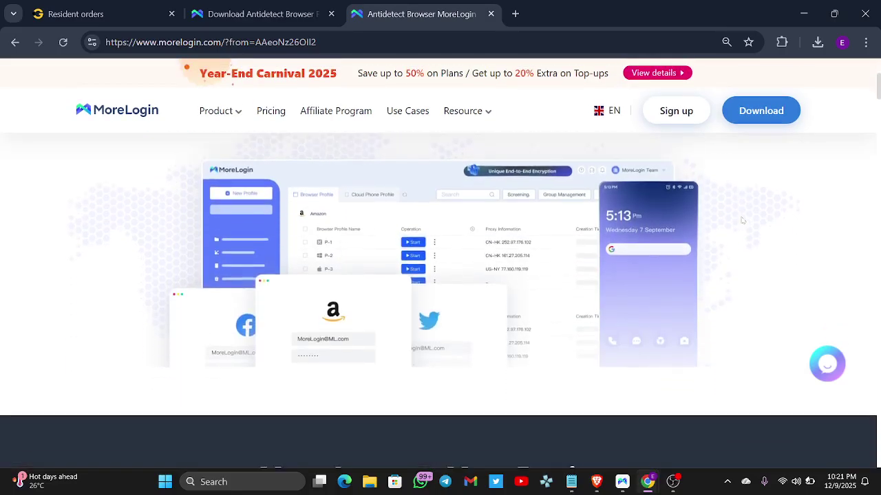
{"action": "scroll", "coordinate": [742, 220], "scroll_direction": "down", "scroll_amount": 5}
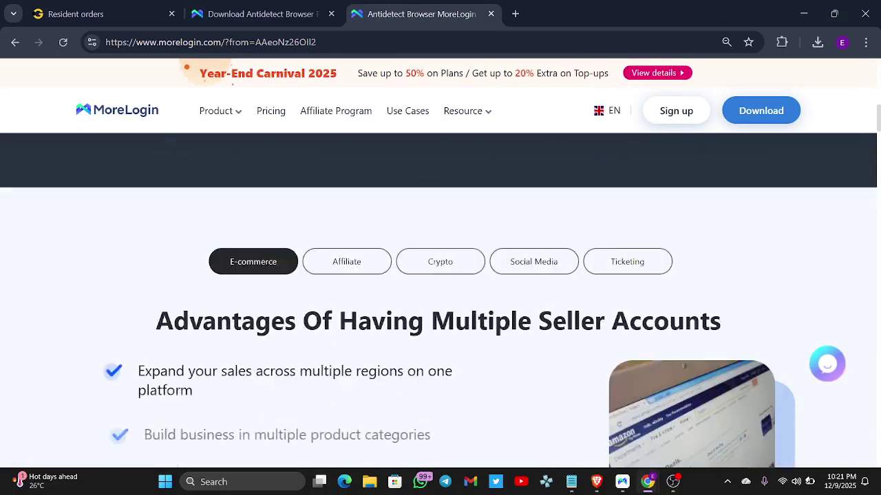
{"action": "scroll", "coordinate": [741, 220], "scroll_direction": "up", "scroll_amount": 15}
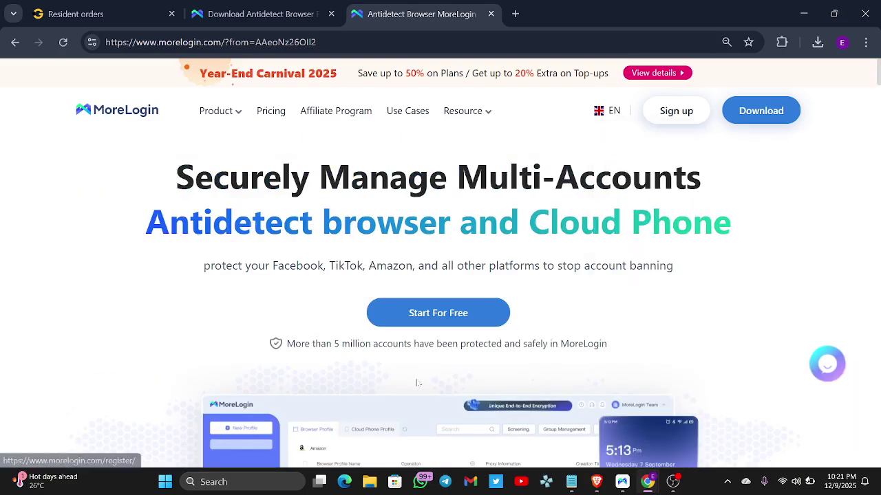
Open the MoreLogin sign-up page and examine the form, including its invitation code and Google sign-up option
{"action": "left_click", "coordinate": [658, 113]}
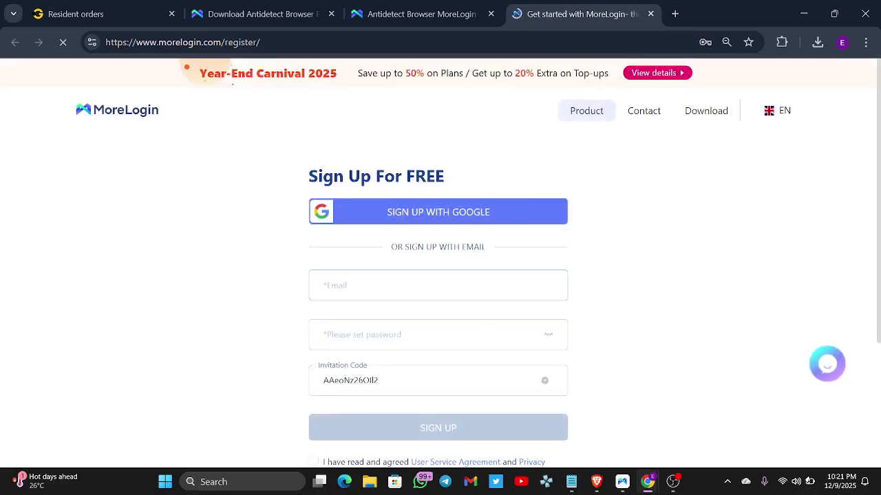
{"action": "double_click", "coordinate": [380, 380]}
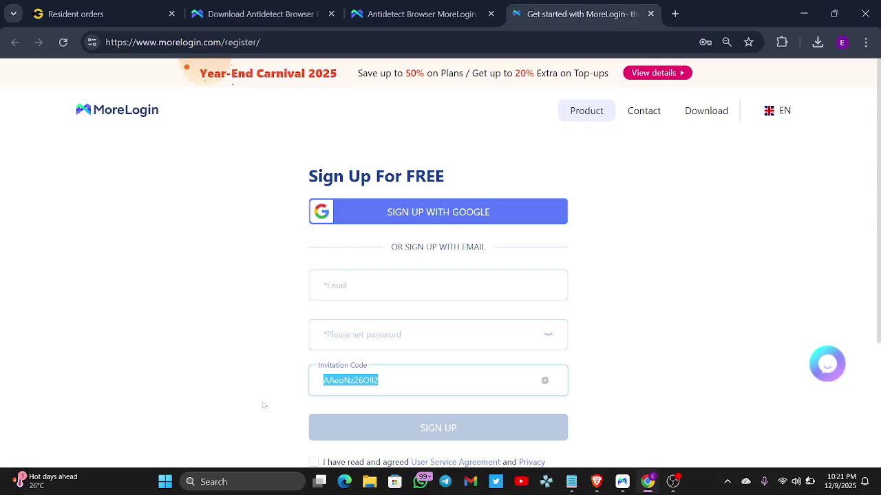
{"action": "left_click", "coordinate": [262, 407]}
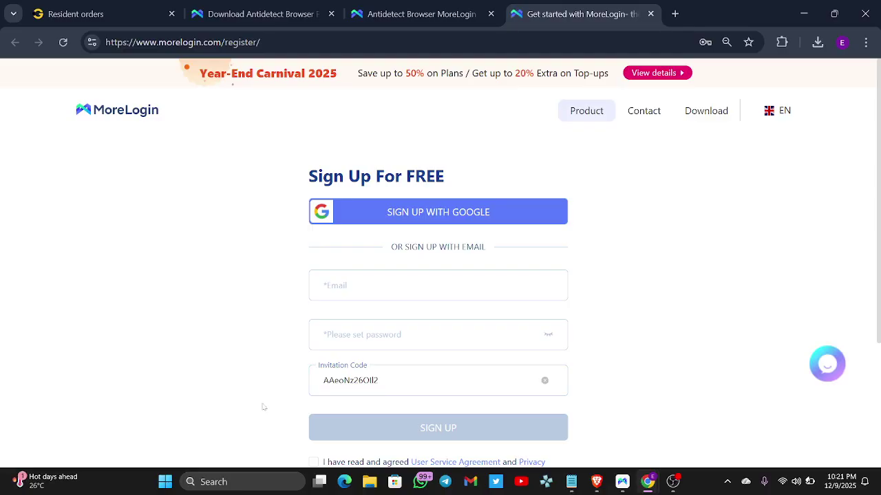
{"action": "scroll", "coordinate": [262, 407], "scroll_direction": "down", "scroll_amount": 2}
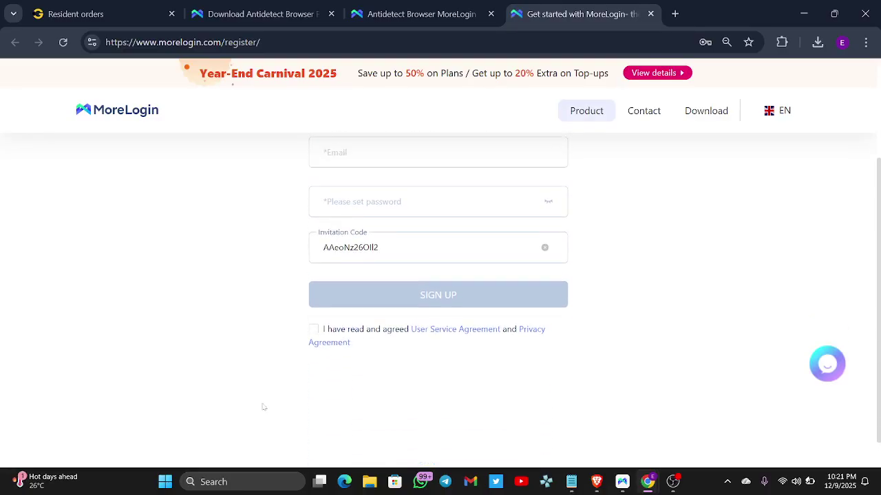
{"action": "scroll", "coordinate": [262, 408], "scroll_direction": "up", "scroll_amount": 2}
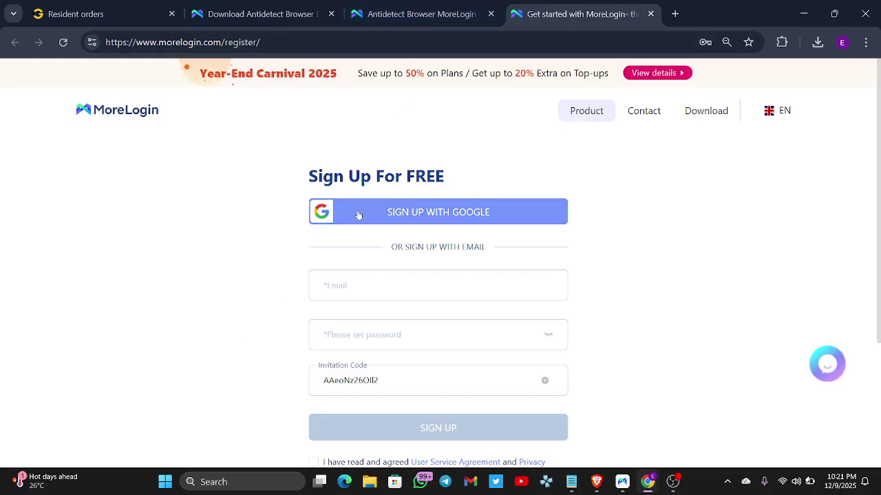
Go back to the MoreLogin home page, minimize the browser, and move the MoreLogin shortcut to the middle of the desktop
{"action": "left_click", "coordinate": [406, 4]}
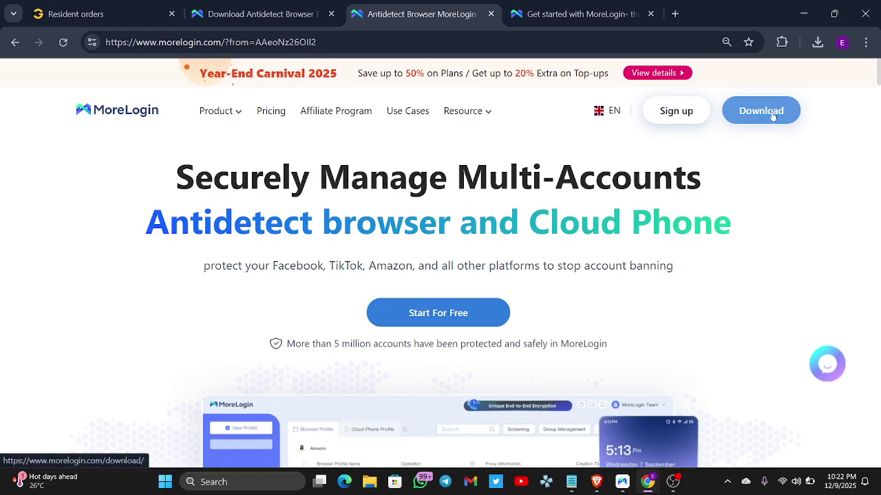
{"action": "left_click", "coordinate": [804, 14]}
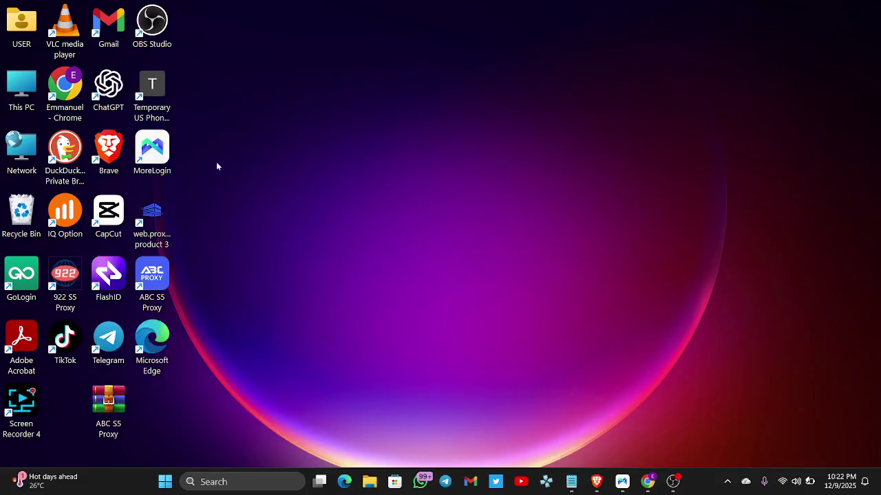
{"action": "left_click_drag", "start_coordinate": [147, 151], "coordinate": [411, 149]}
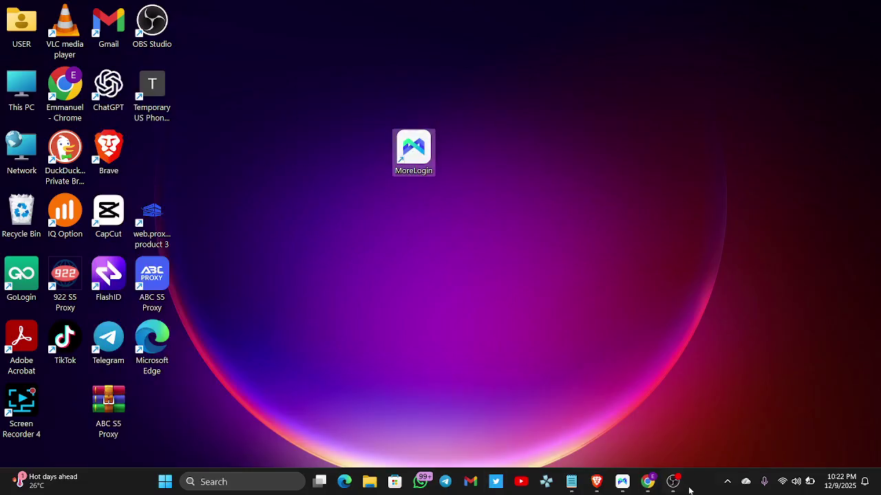
Switch to the MoreLogin app and look through its navigation sections from Profile to Partner
{"action": "left_click", "coordinate": [628, 486]}
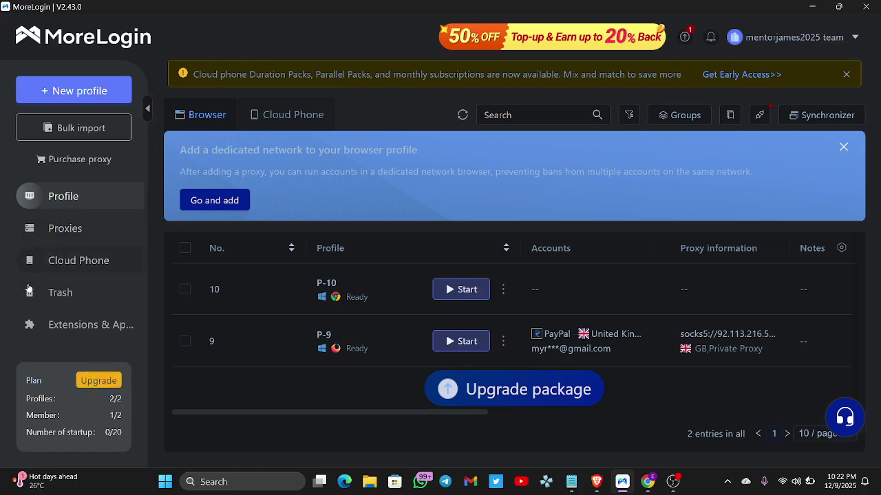
{"action": "scroll", "coordinate": [77, 298], "scroll_direction": "down", "scroll_amount": 3}
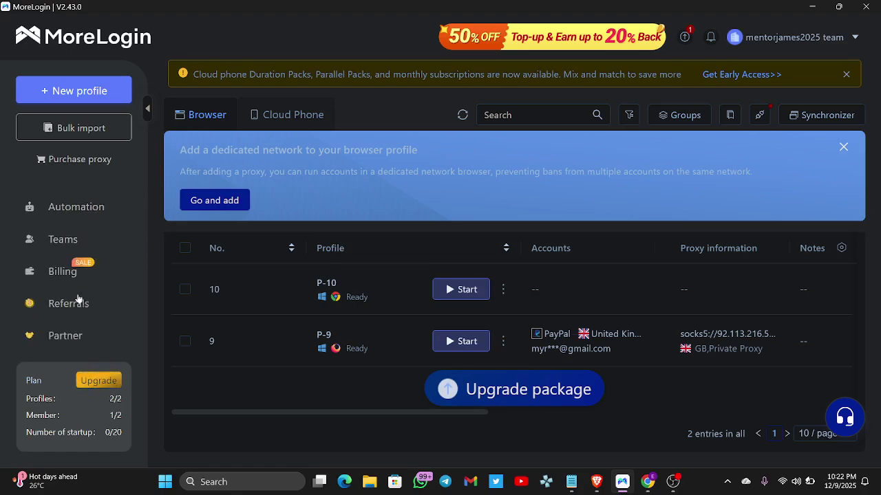
{"action": "scroll", "coordinate": [78, 299], "scroll_direction": "up", "scroll_amount": 3}
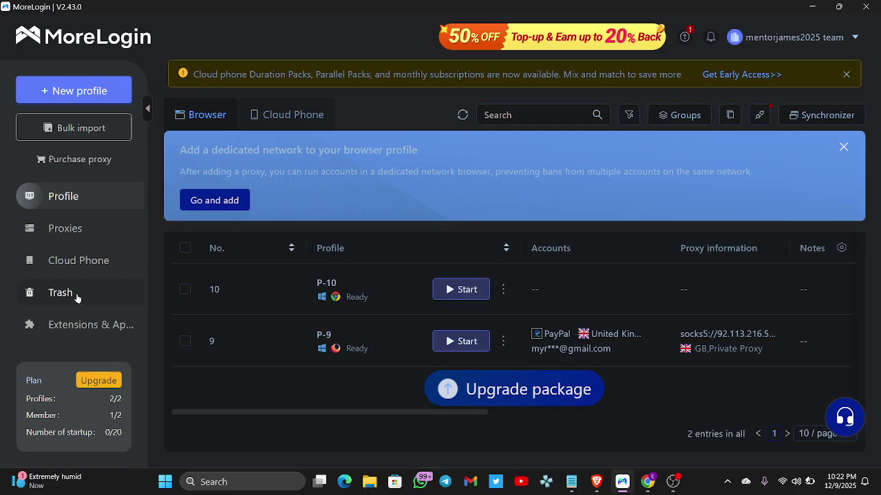
Try to create a new profile, proceed to the package upgrade, and choose the 10-profile plan at $9 per 30 days
{"action": "left_click", "coordinate": [83, 92]}
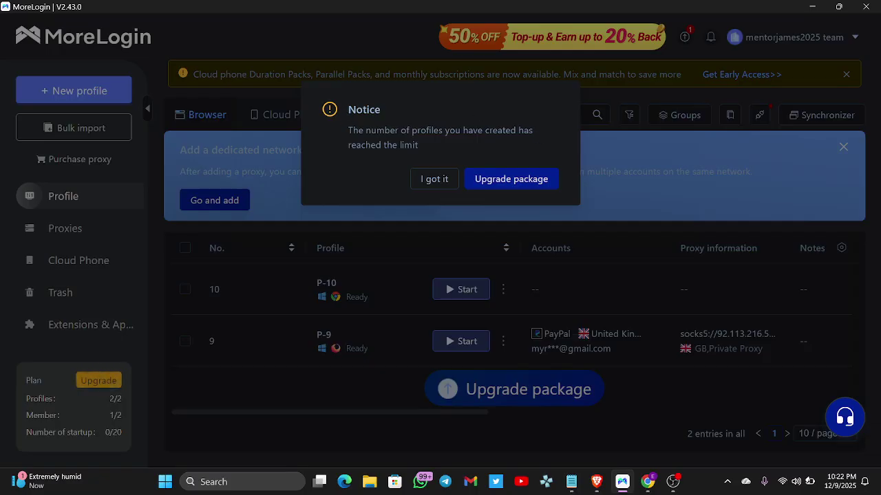
{"action": "left_click", "coordinate": [507, 179]}
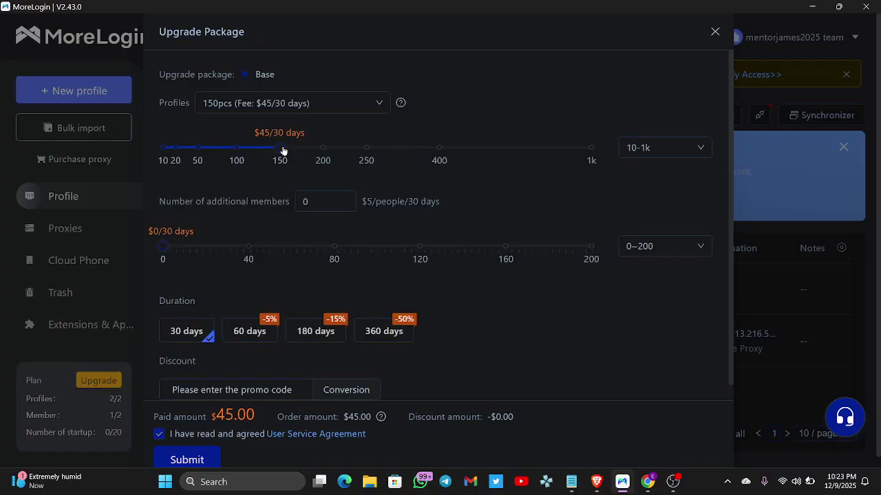
{"action": "left_click", "coordinate": [276, 103]}
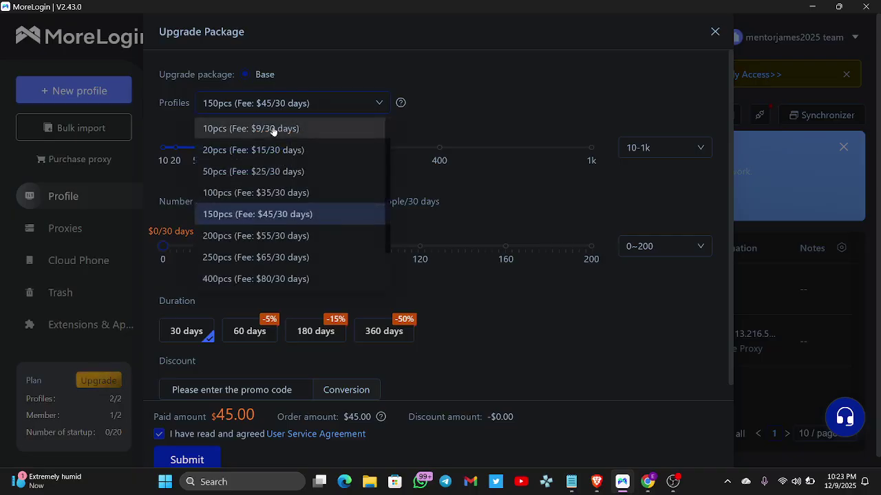
{"action": "left_click", "coordinate": [274, 130]}
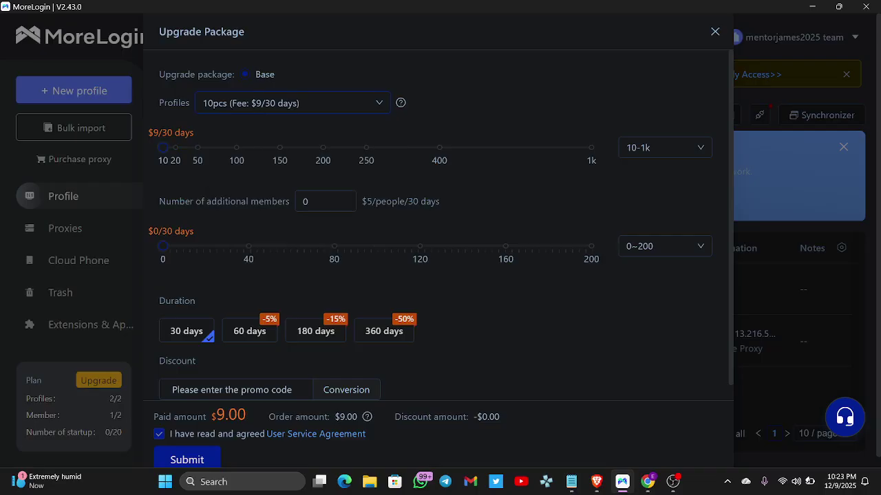
Review the upgrade's duration options, discount and payable amount, and close the package upgrade without submitting
{"action": "scroll", "coordinate": [199, 341], "scroll_direction": "down", "scroll_amount": 1}
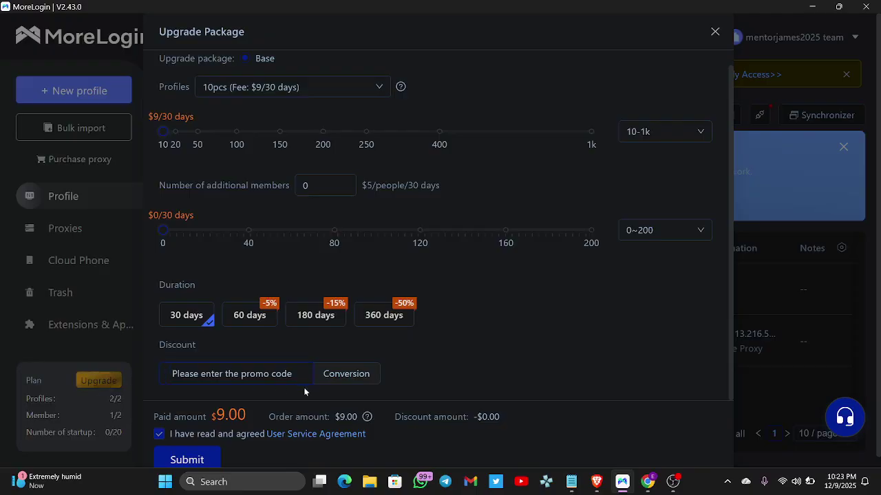
{"action": "left_click_drag", "start_coordinate": [251, 421], "coordinate": [210, 415]}
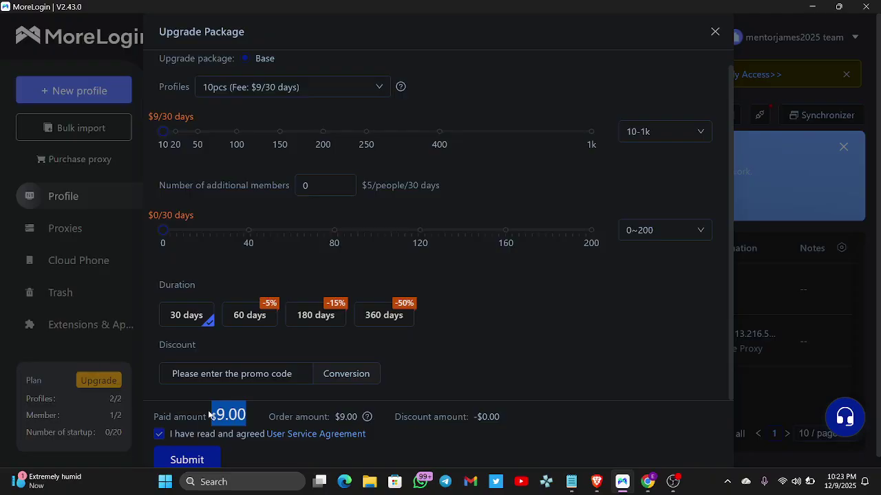
{"action": "left_click", "coordinate": [510, 324]}
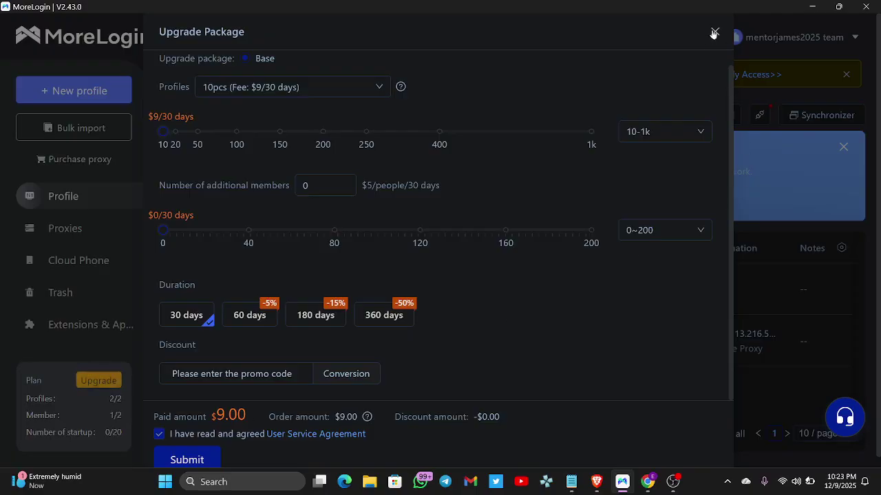
{"action": "left_click", "coordinate": [714, 33]}
Go to the Billing page and open the top-up form for the account balance
{"action": "scroll", "coordinate": [90, 297], "scroll_direction": "down", "scroll_amount": 5}
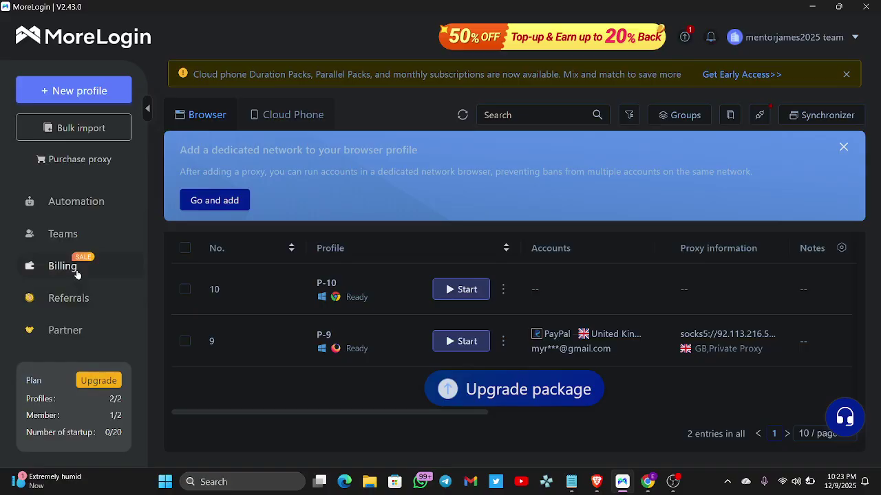
{"action": "left_click", "coordinate": [76, 273]}
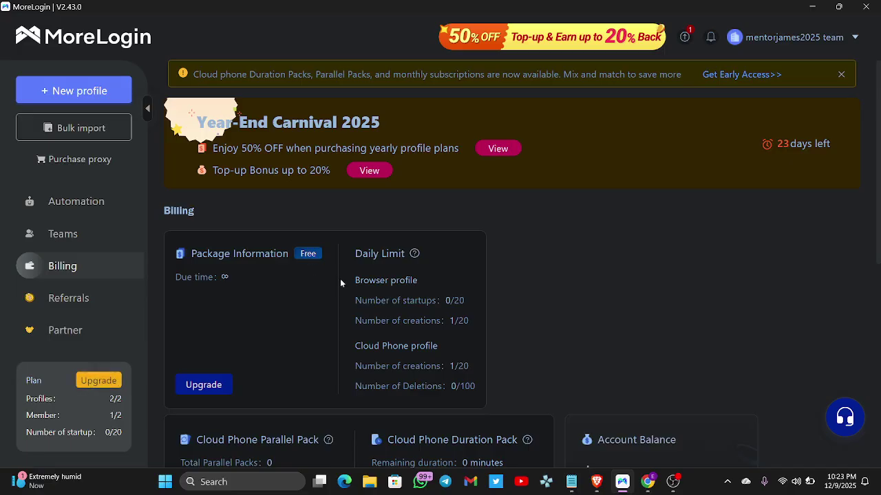
{"action": "scroll", "coordinate": [512, 262], "scroll_direction": "down", "scroll_amount": 3}
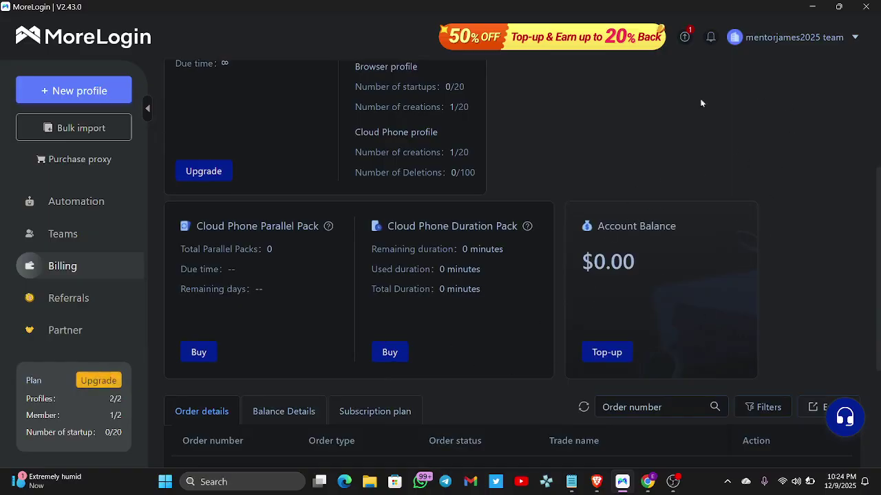
{"action": "left_click", "coordinate": [600, 354]}
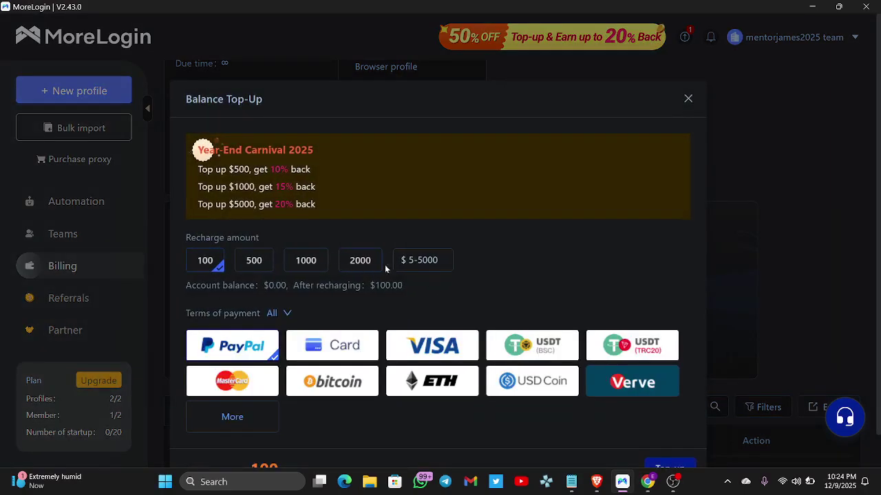
Enter a custom recharge amount of 20 and review the payment methods and the balance after recharging
{"action": "left_click", "coordinate": [413, 260]}
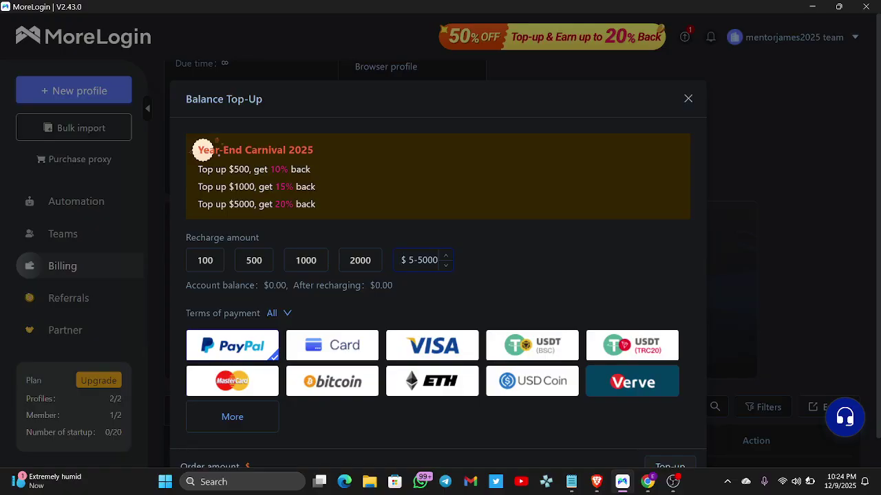
{"action": "type", "text": "20"}
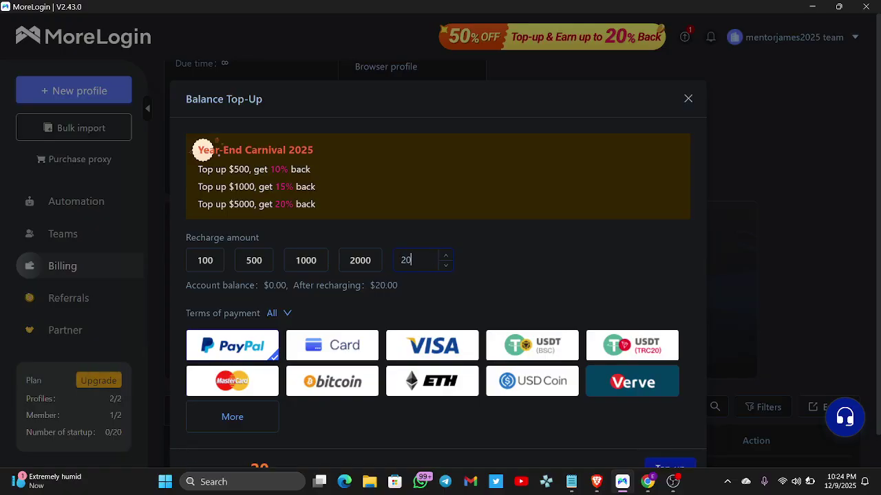
{"action": "scroll", "coordinate": [418, 261], "scroll_direction": "down", "scroll_amount": 3}
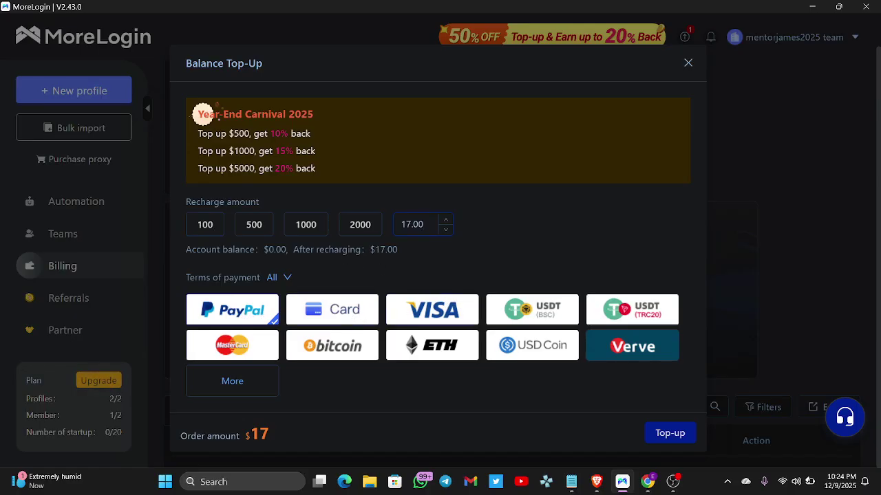
{"action": "left_click_drag", "start_coordinate": [294, 249], "coordinate": [401, 256]}
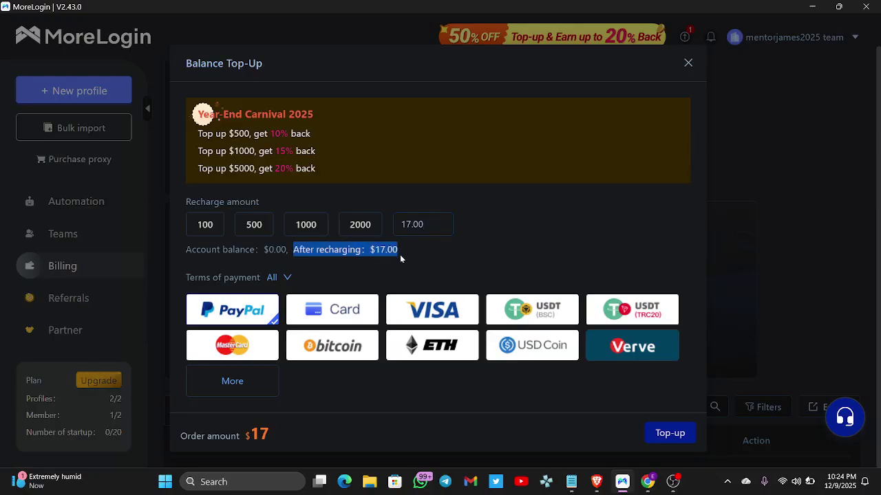
{"action": "left_click", "coordinate": [401, 255]}
Replace the custom recharge amount in the balance top-up form with 20
{"action": "left_click", "coordinate": [421, 225]}
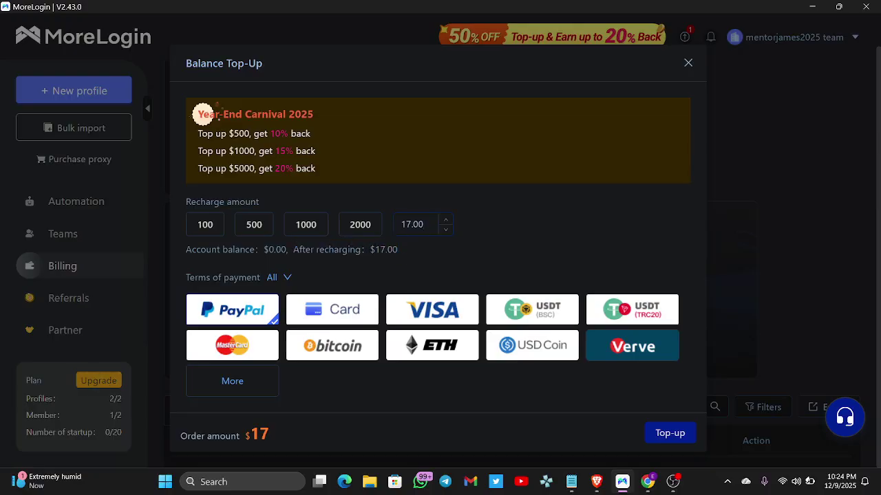
{"action": "key", "text": "BackSpace"}
{"action": "key", "text": "BackSpace"}
{"action": "key", "text": "BackSpace"}
{"action": "key", "text": "BackSpace"}
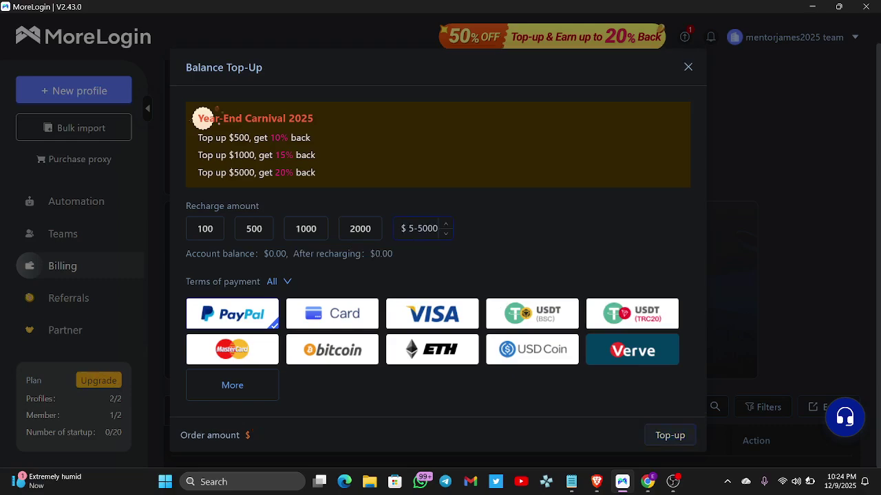
{"action": "type", "text": "20"}
{"action": "left_click", "coordinate": [452, 257]}
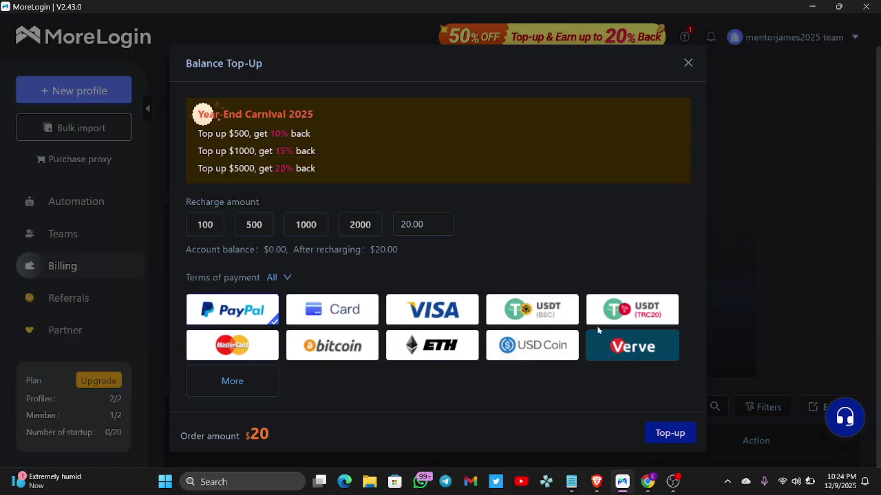
Submit the $20 top-up with Verve as the payment method, and close the card checkout and payment dialog without paying
{"action": "left_click", "coordinate": [619, 347]}
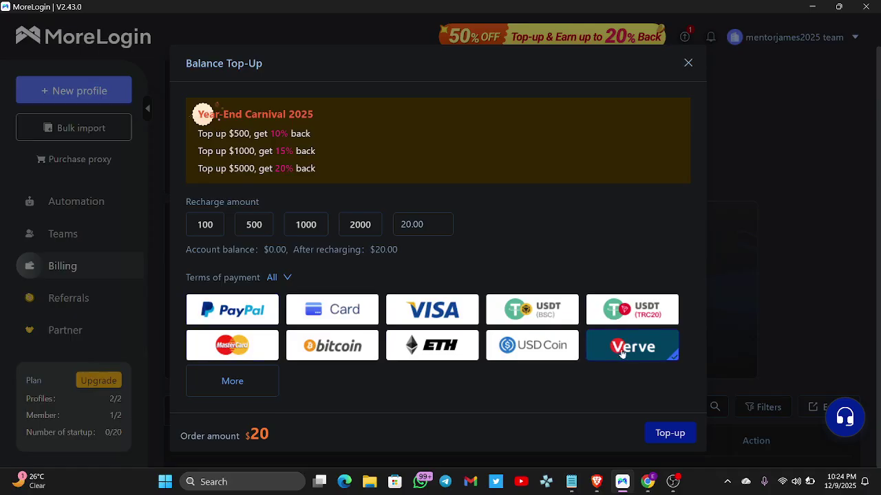
{"action": "left_click", "coordinate": [242, 344]}
{"action": "left_click", "coordinate": [613, 349]}
{"action": "left_click", "coordinate": [656, 441]}
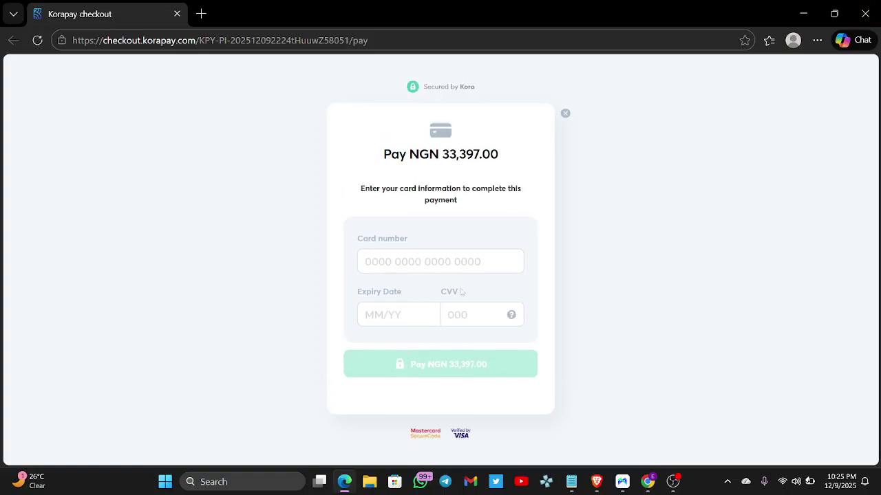
{"action": "left_click", "coordinate": [852, 18]}
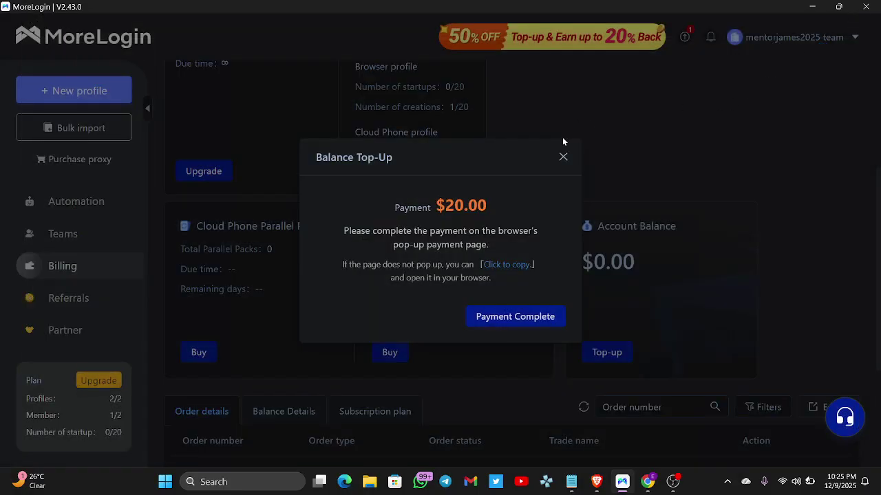
{"action": "left_click", "coordinate": [562, 158]}
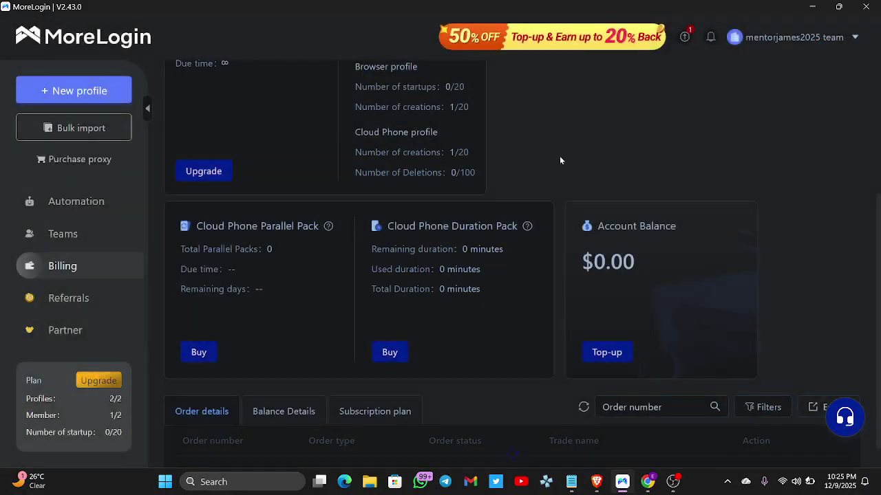
Try to create a cloud phone, and close the package upgrade without submitting after choosing the 10-profile plan at $9 per 30 days
{"action": "scroll", "coordinate": [89, 208], "scroll_direction": "up", "scroll_amount": 3}
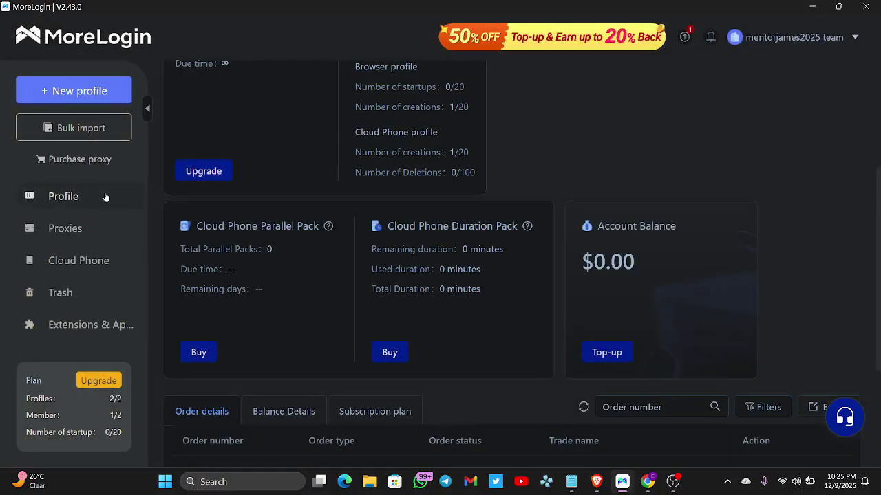
{"action": "left_click", "coordinate": [106, 197]}
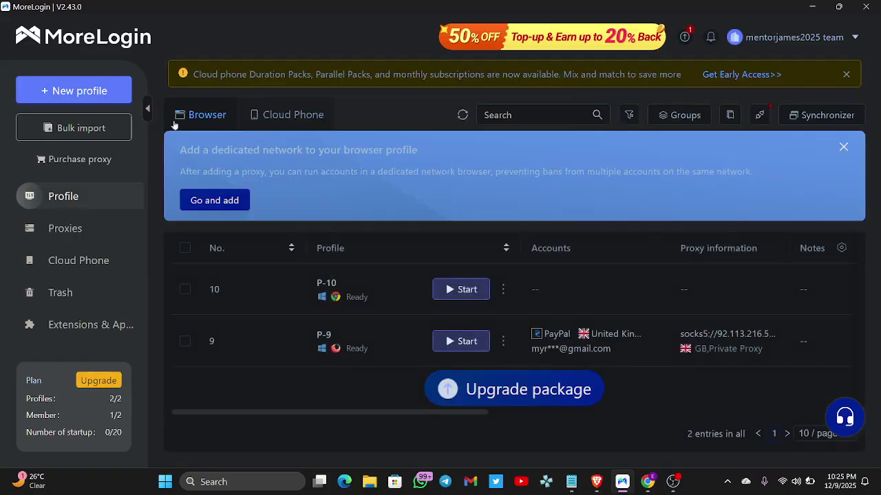
{"action": "left_click", "coordinate": [295, 115]}
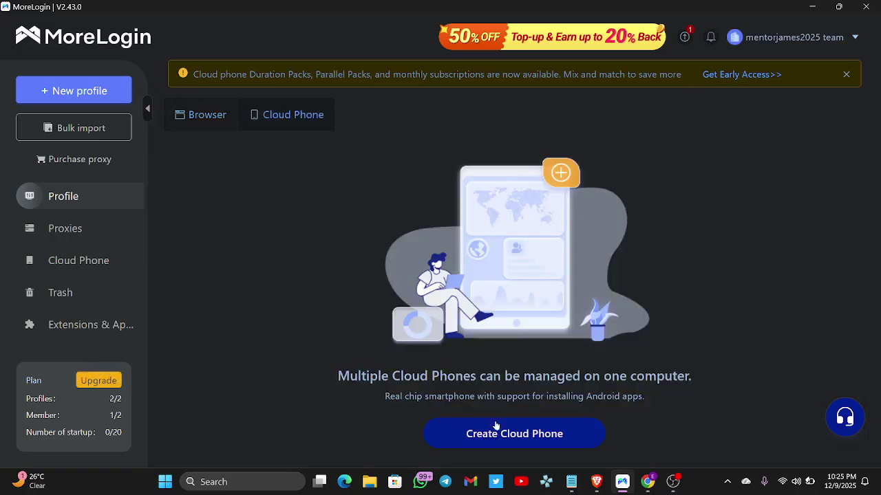
{"action": "left_click", "coordinate": [530, 435]}
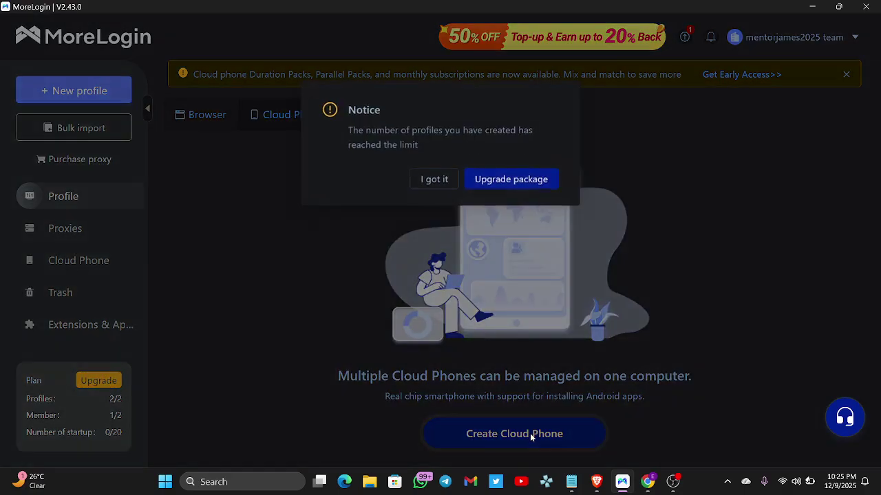
{"action": "left_click", "coordinate": [509, 180]}
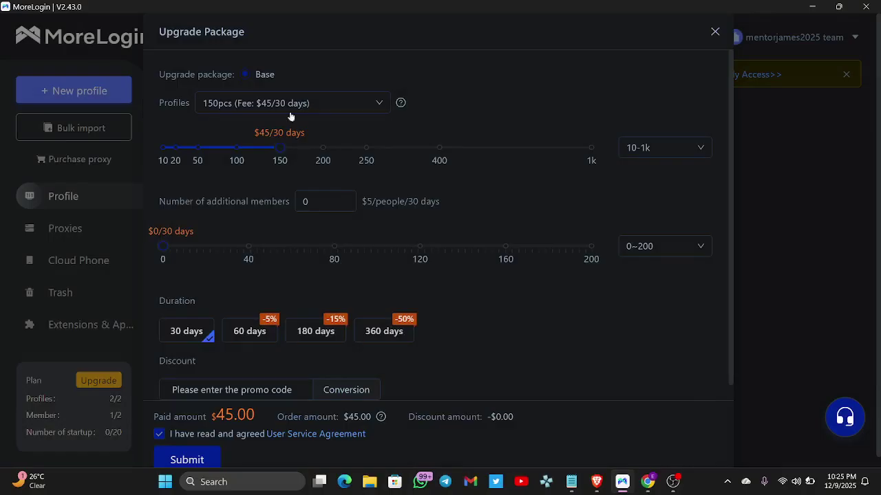
{"action": "left_click_drag", "start_coordinate": [279, 147], "coordinate": [111, 157]}
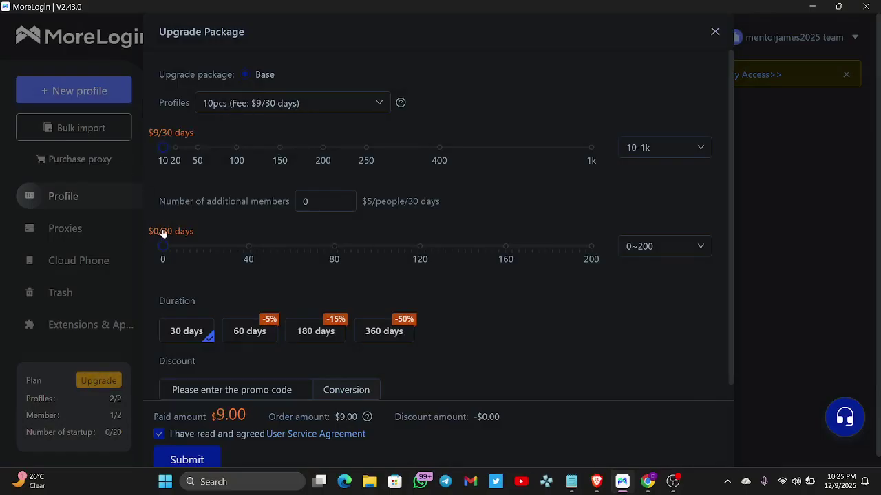
{"action": "left_click", "coordinate": [715, 32]}
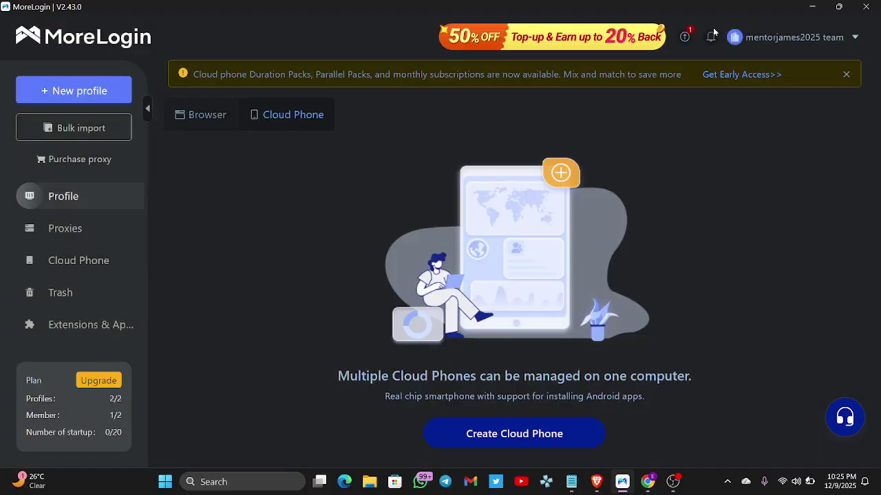
Return to the browser profiles and start a new profile, comparing Firefox and choosing Chrome as its browser with Windows
{"action": "left_click", "coordinate": [206, 115]}
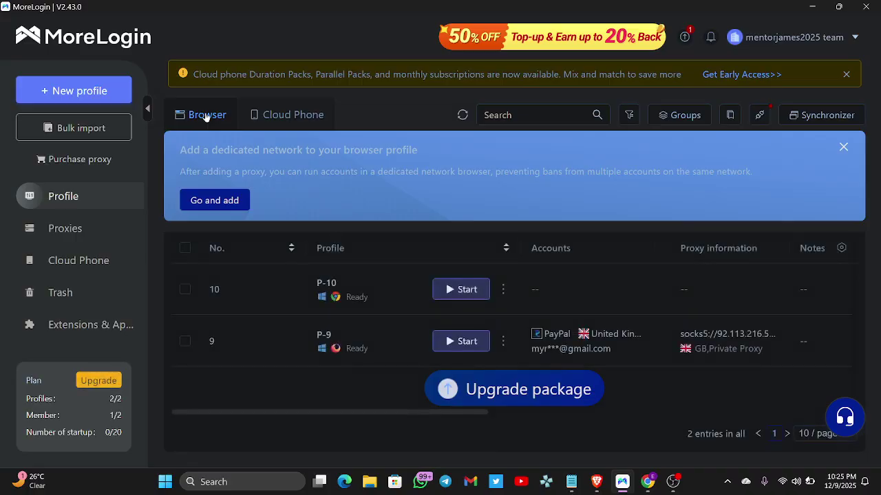
{"action": "mouse_move", "coordinate": [810, 295]}
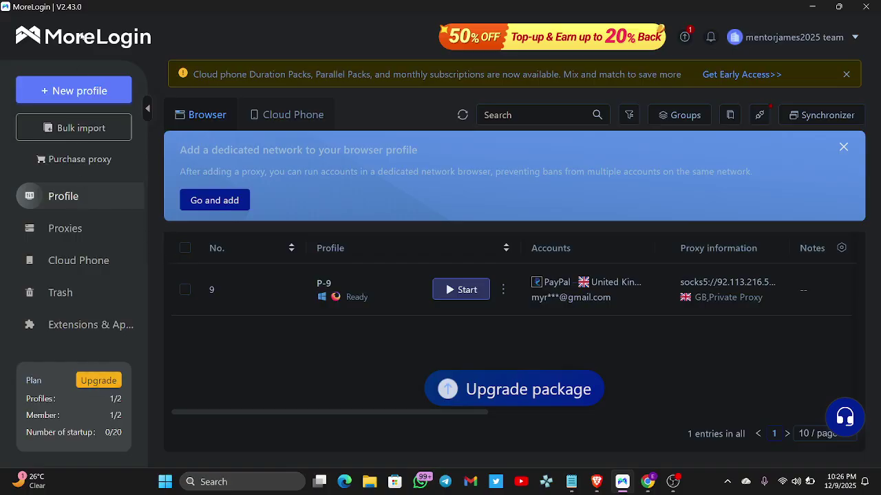
{"action": "left_click", "coordinate": [83, 91]}
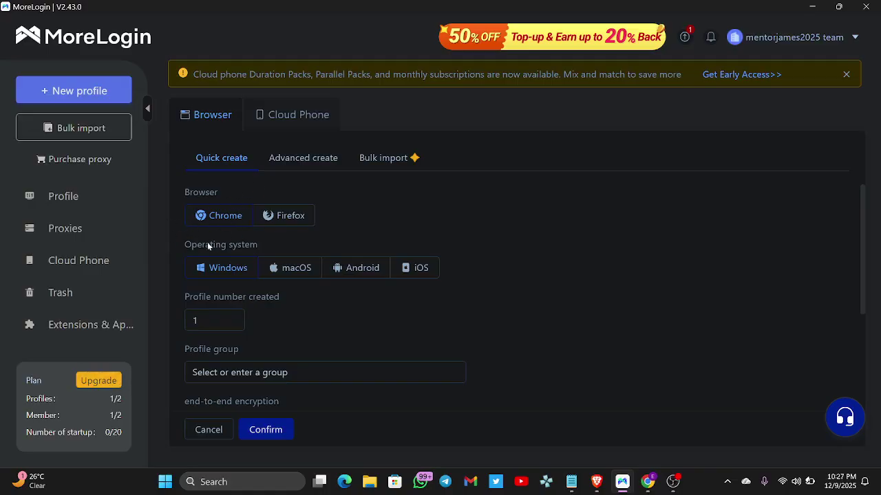
{"action": "left_click", "coordinate": [300, 220]}
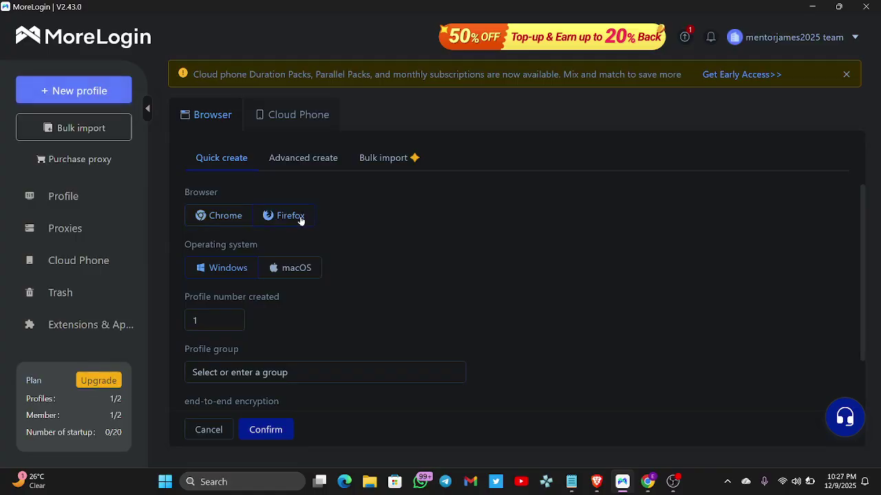
{"action": "left_click", "coordinate": [211, 217]}
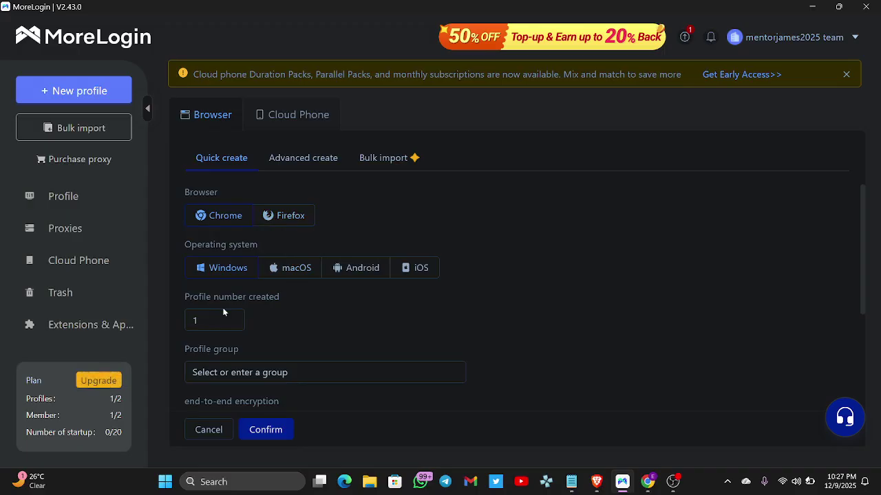
Review the profile group, encryption and canvas fingerprint options, and create one profile without a group
{"action": "scroll", "coordinate": [223, 312], "scroll_direction": "down", "scroll_amount": 3}
{"action": "scroll", "coordinate": [222, 310], "scroll_direction": "up", "scroll_amount": 2}
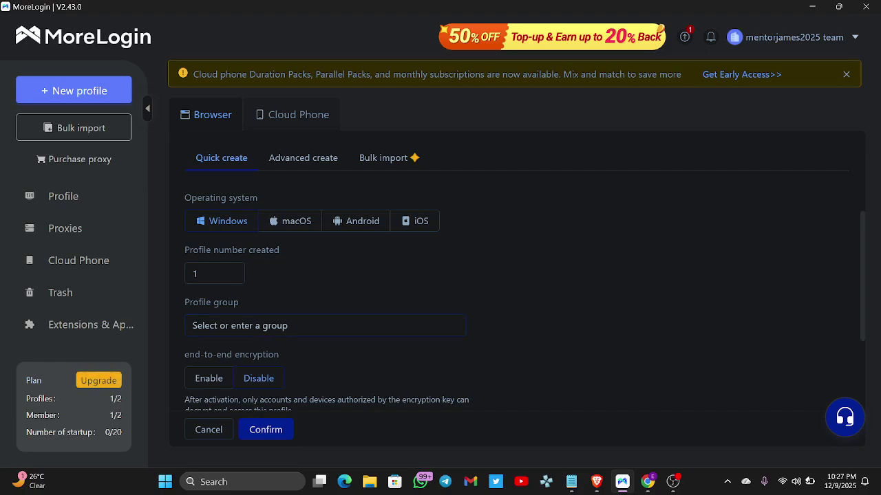
{"action": "left_click", "coordinate": [238, 326]}
{"action": "scroll", "coordinate": [238, 326], "scroll_direction": "up", "scroll_amount": 3}
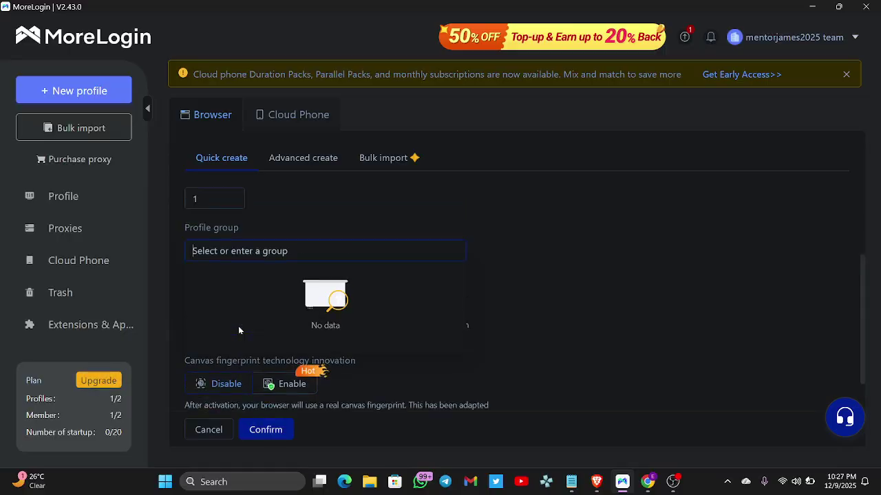
{"action": "scroll", "coordinate": [238, 330], "scroll_direction": "down", "scroll_amount": 2}
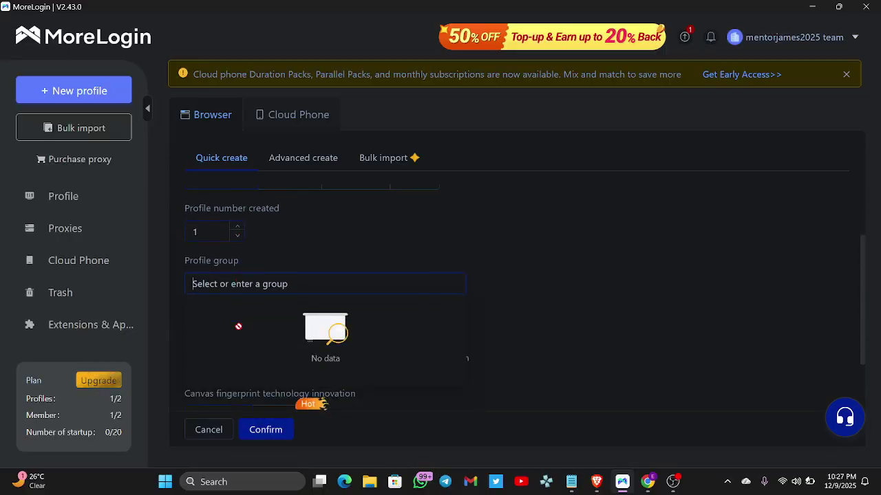
{"action": "scroll", "coordinate": [239, 332], "scroll_direction": "down", "scroll_amount": 1}
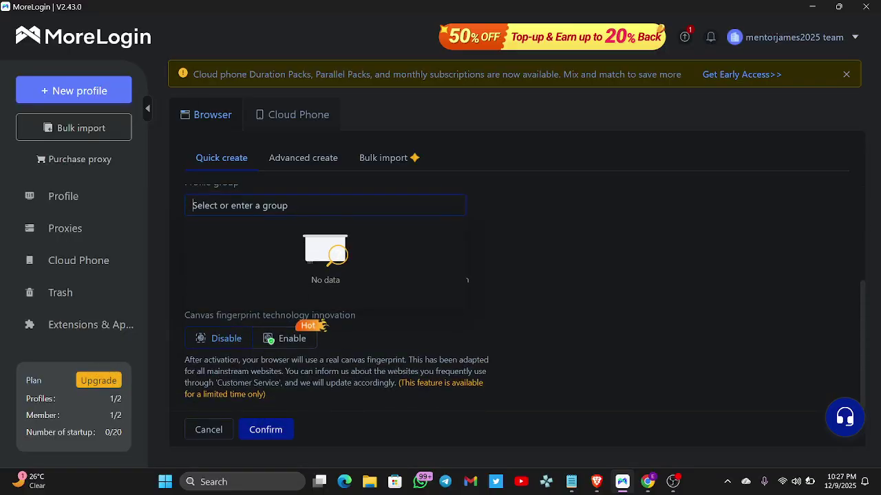
{"action": "left_click", "coordinate": [267, 432]}
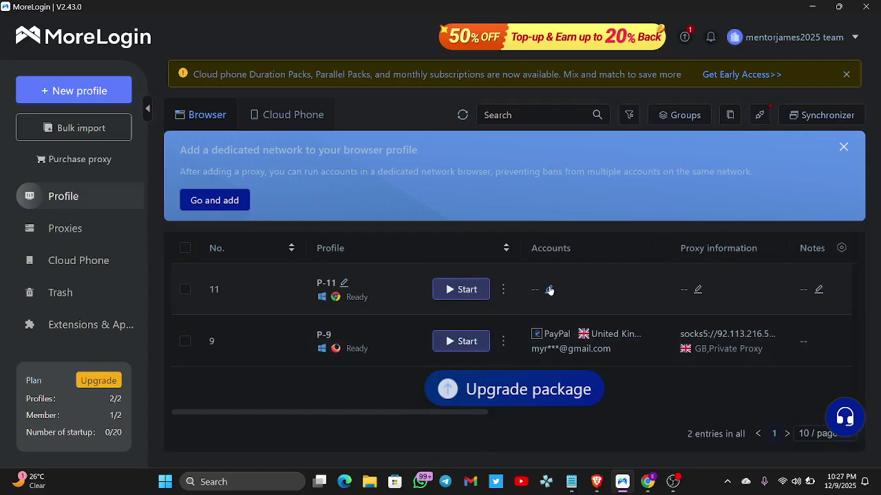
Open the proxy settings of profile P-11 and set the new proxy's type to Socks5
{"action": "left_click", "coordinate": [696, 290]}
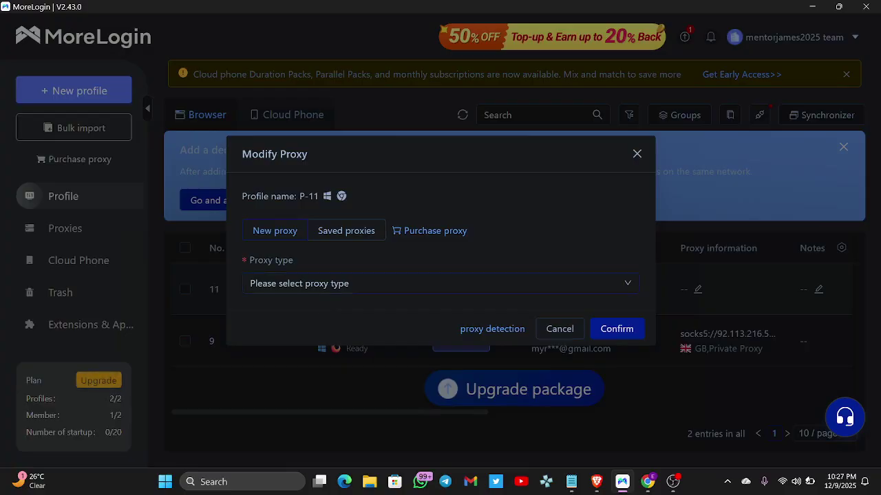
{"action": "left_click", "coordinate": [251, 283]}
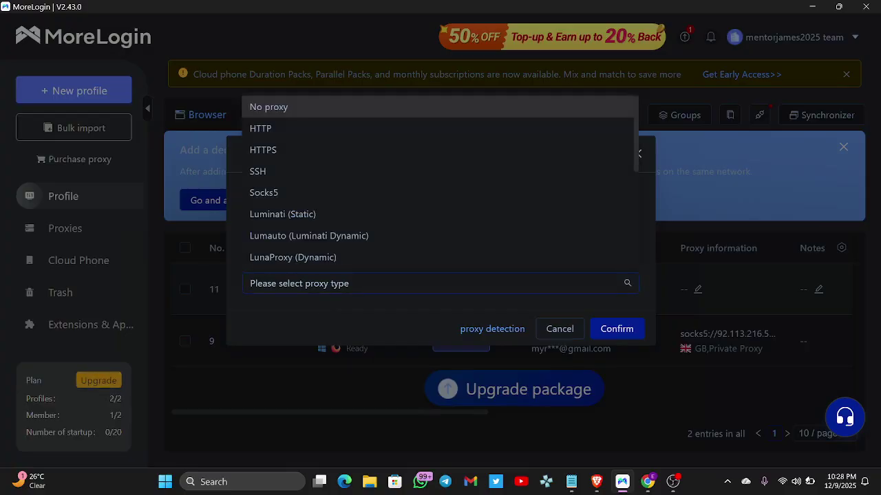
{"action": "left_click", "coordinate": [289, 194]}
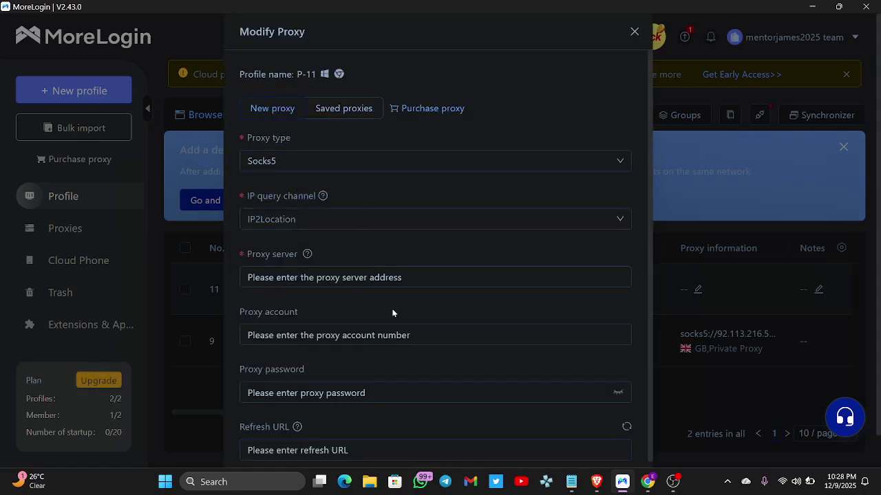
Switch to the Geonix resident orders page in Chrome and open the order form for adding bandwidth on the Pay as go plan
{"action": "key", "text": "alt+Tab"}
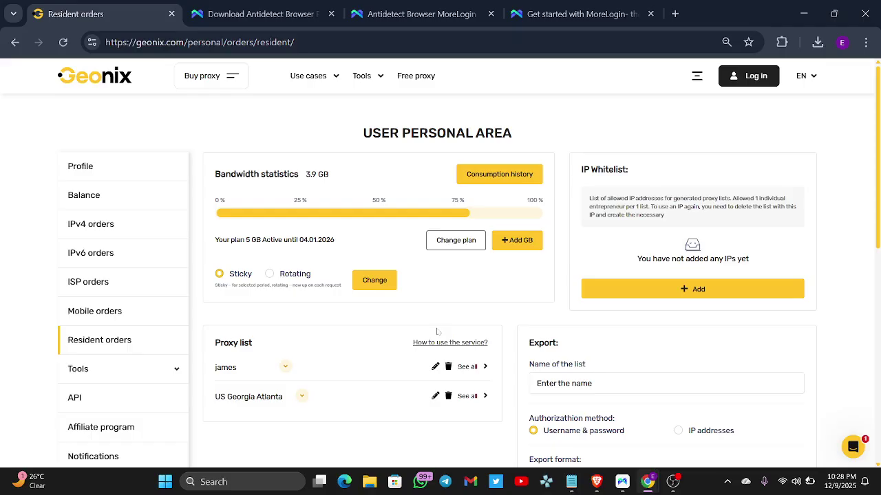
{"action": "left_click", "coordinate": [521, 242]}
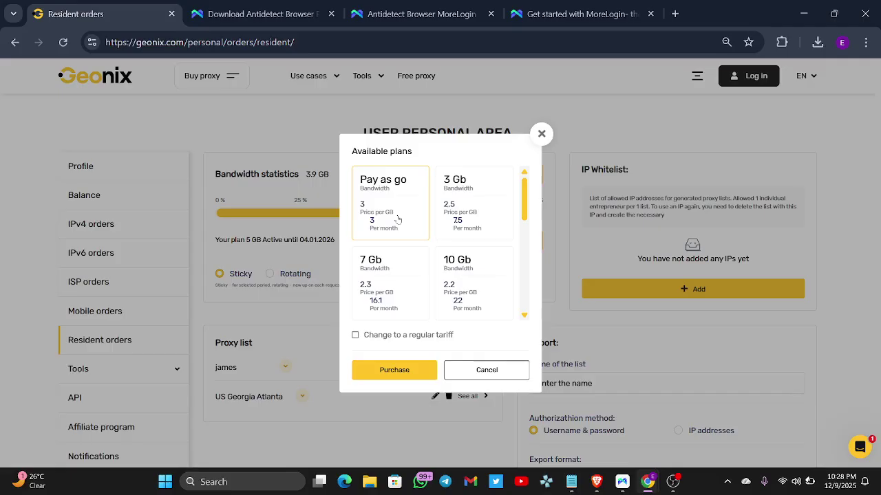
{"action": "left_click", "coordinate": [375, 370]}
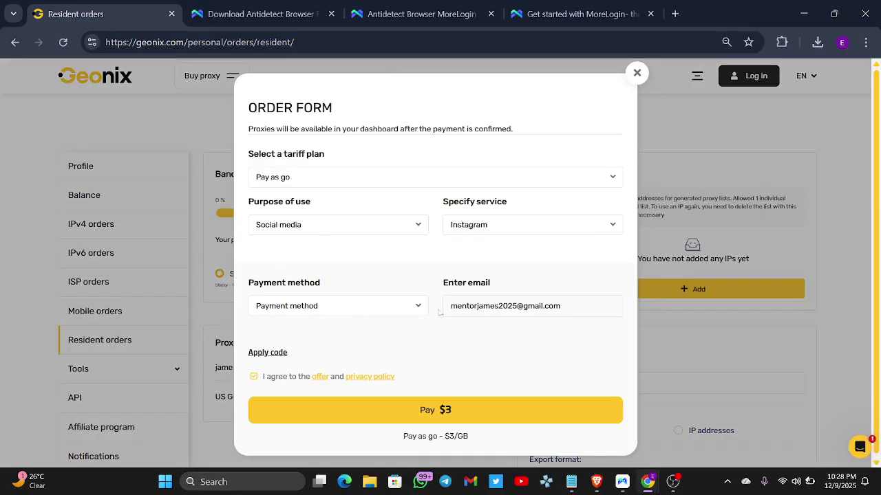
Choose USDT, USDC, TUSD (ERC-20) as the payment method and enter the promo code JAMES in the order form
{"action": "left_click", "coordinate": [414, 306]}
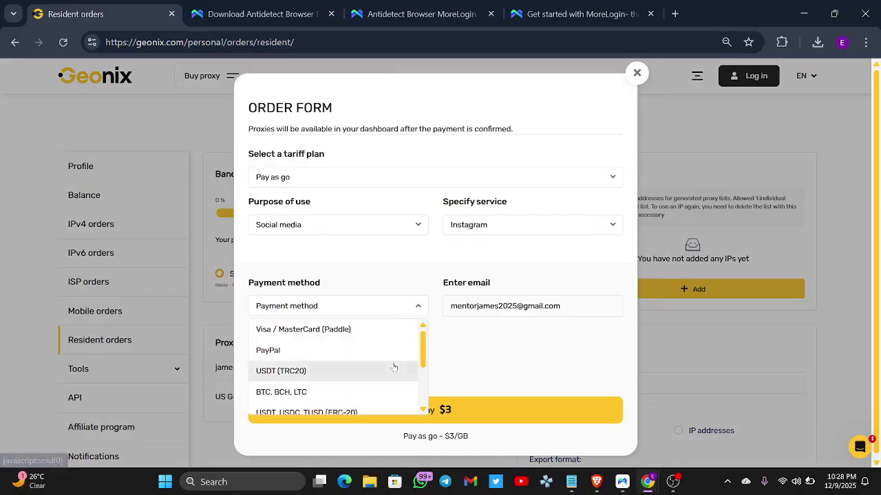
{"action": "scroll", "coordinate": [393, 366], "scroll_direction": "down", "scroll_amount": 3}
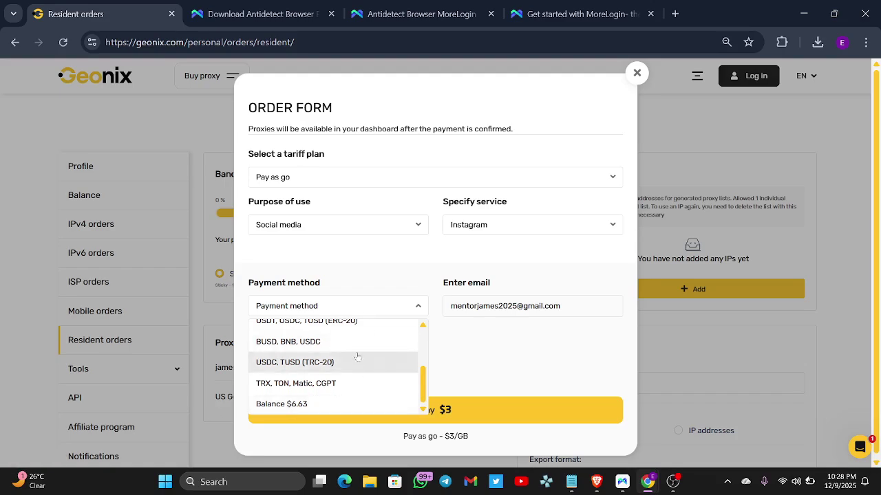
{"action": "left_click", "coordinate": [357, 324]}
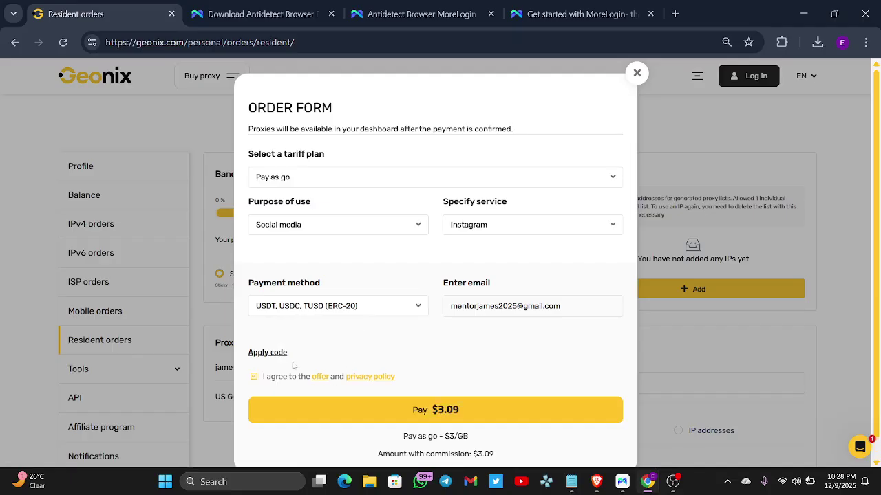
{"action": "left_click", "coordinate": [279, 354]}
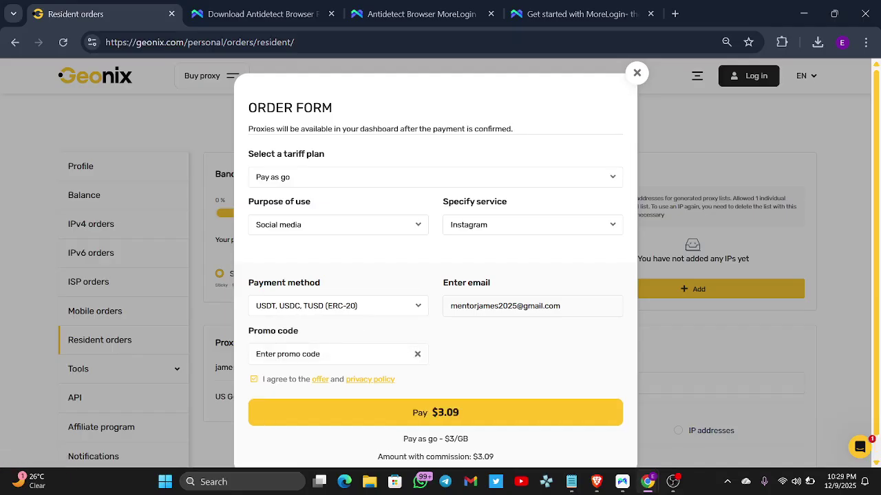
{"action": "type", "text": "JAMES"}
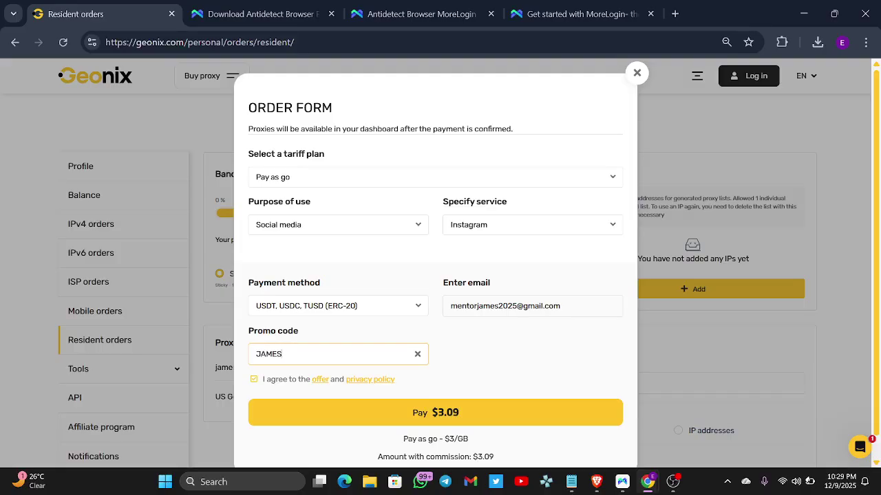
Complete the promo code as JAMESSURVEY in the order form, and close the form without paying
{"action": "type", "text": "SURVEY"}
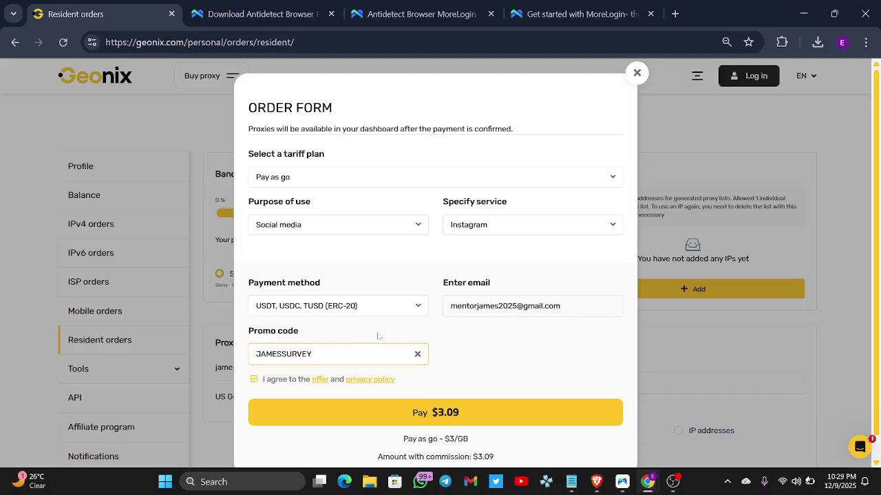
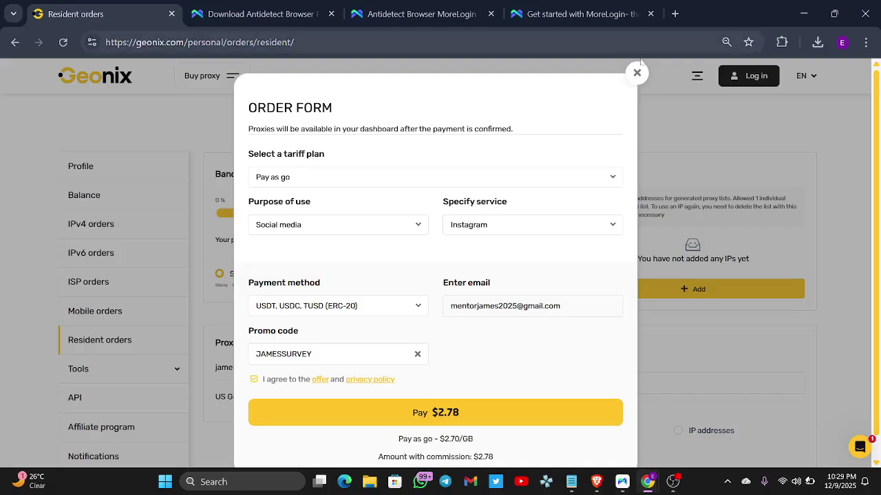
{"action": "left_click", "coordinate": [636, 72]}
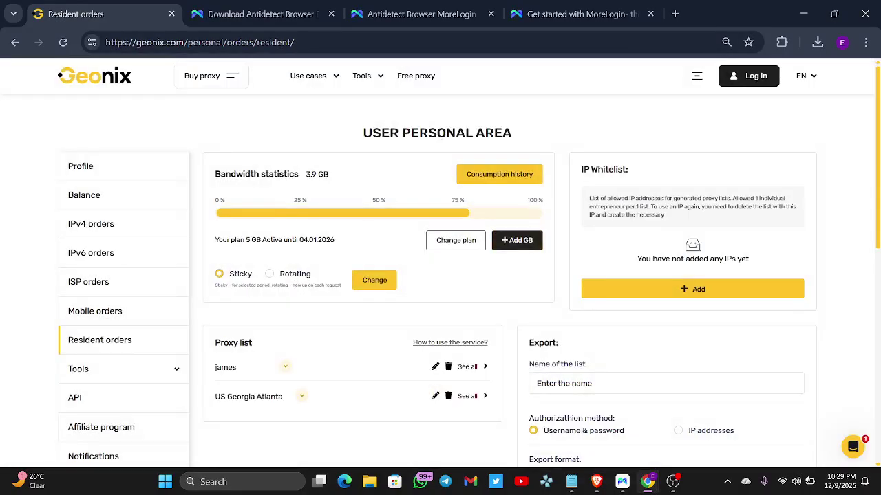
Expand the US Georgia Atlanta entry in the proxy list and copy its login and its password separately
{"action": "scroll", "coordinate": [403, 211], "scroll_direction": "down", "scroll_amount": 3}
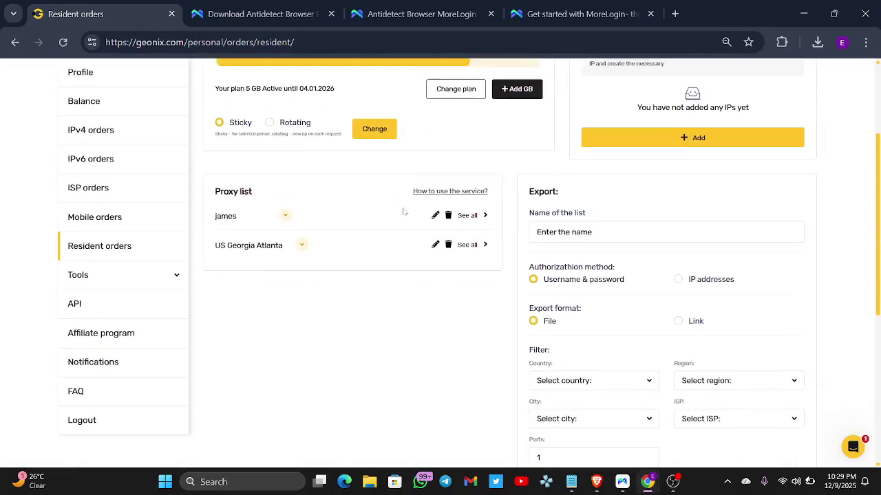
{"action": "scroll", "coordinate": [403, 211], "scroll_direction": "up", "scroll_amount": 1}
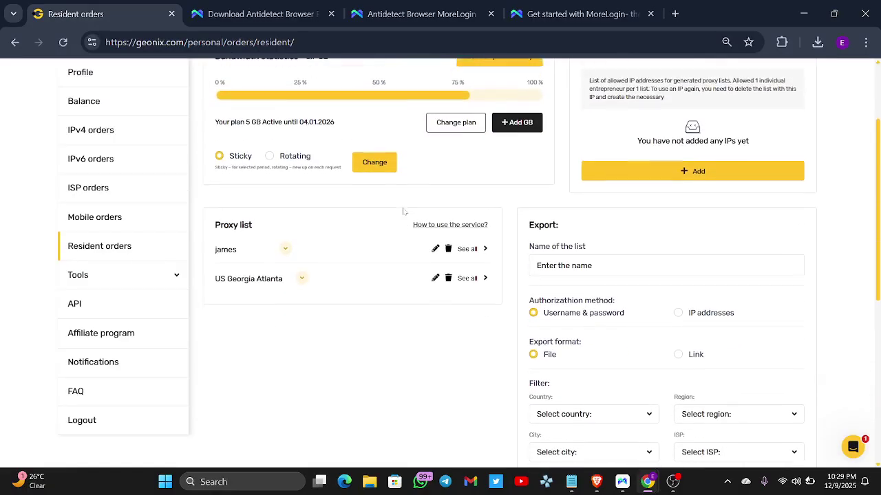
{"action": "scroll", "coordinate": [403, 211], "scroll_direction": "down", "scroll_amount": 1}
{"action": "scroll", "coordinate": [403, 211], "scroll_direction": "up", "scroll_amount": 1}
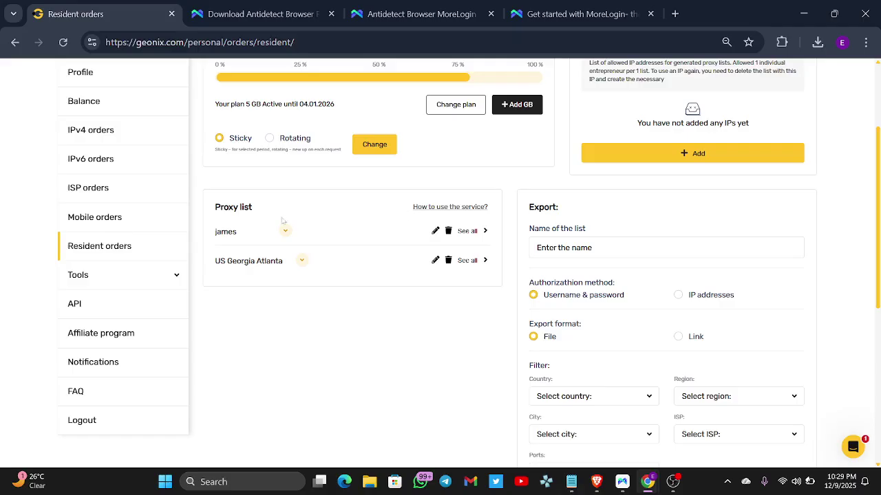
{"action": "left_click", "coordinate": [299, 260]}
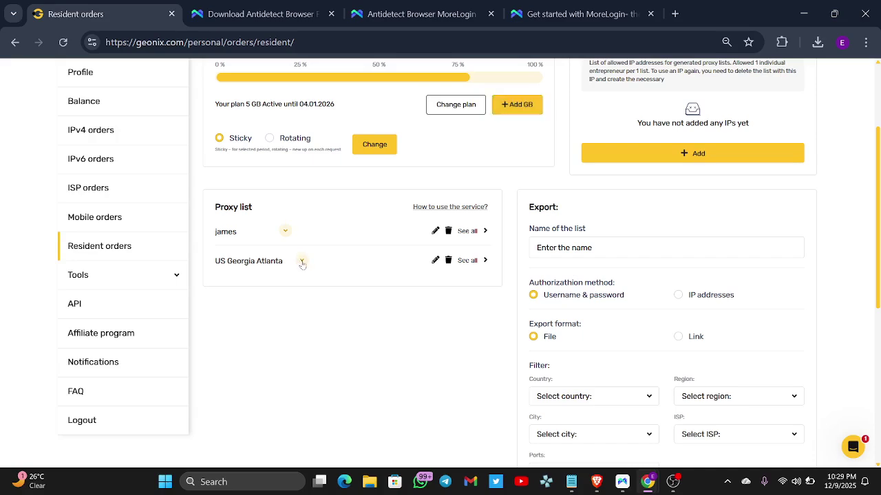
{"action": "left_click", "coordinate": [300, 261]}
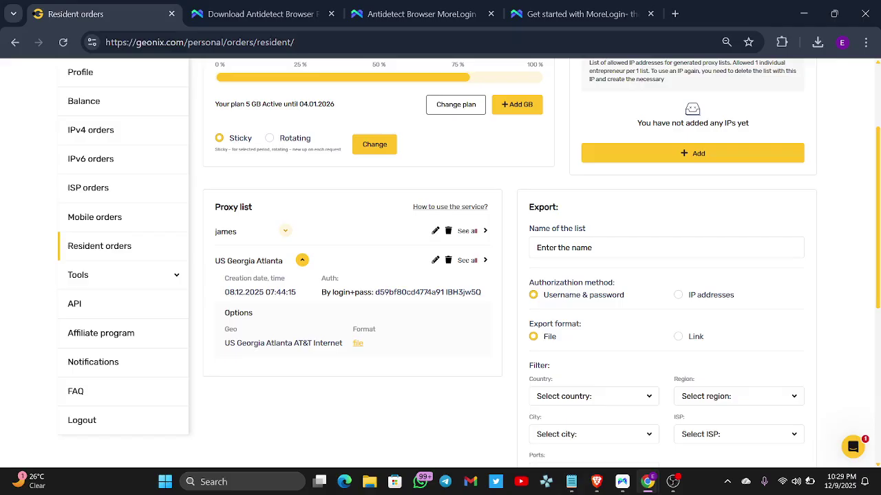
{"action": "left_click_drag", "start_coordinate": [374, 293], "coordinate": [440, 292]}
{"action": "left_click_drag", "start_coordinate": [444, 292], "coordinate": [512, 304]}
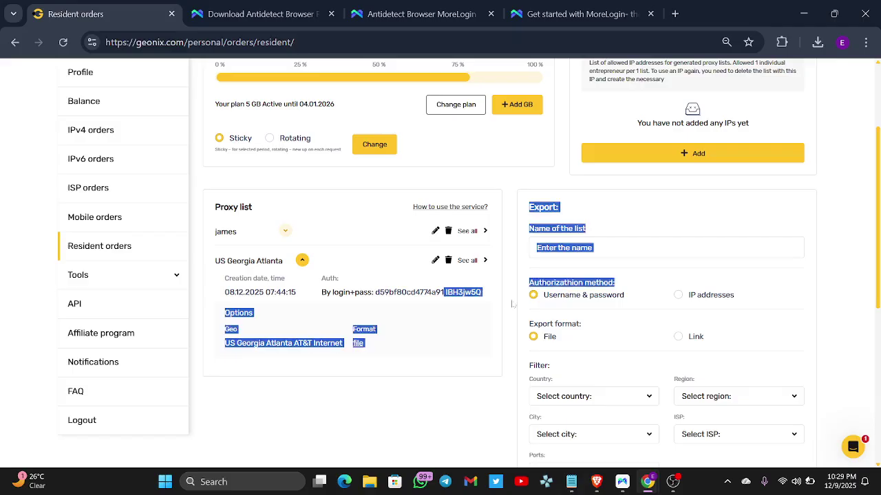
{"action": "left_click", "coordinate": [454, 307]}
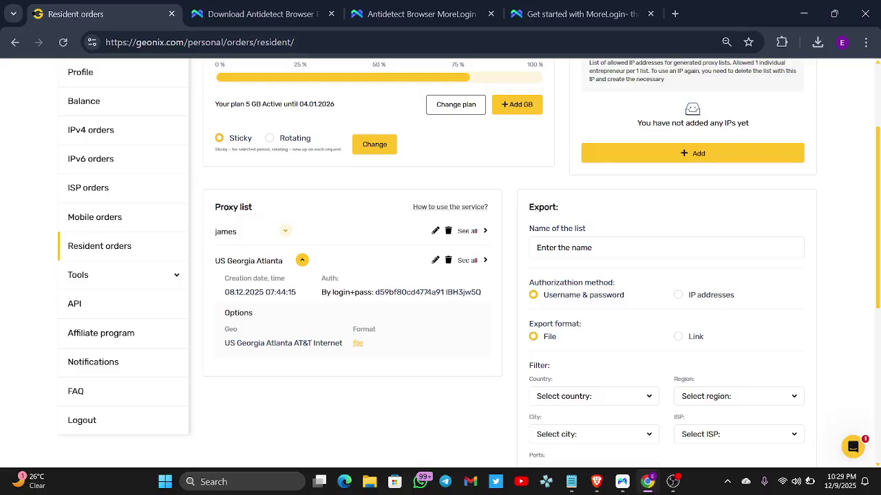
{"action": "left_click_drag", "start_coordinate": [444, 293], "coordinate": [487, 297]}
{"action": "key", "text": "super+c"}
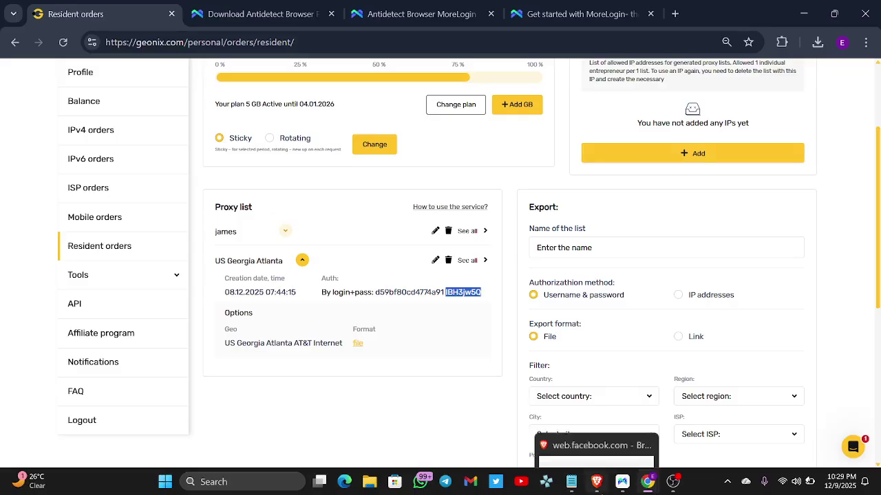
Switch to MoreLogin and set the proxy server of profile P-11 to res.geonix.com with port 10000
{"action": "left_click", "coordinate": [622, 482]}
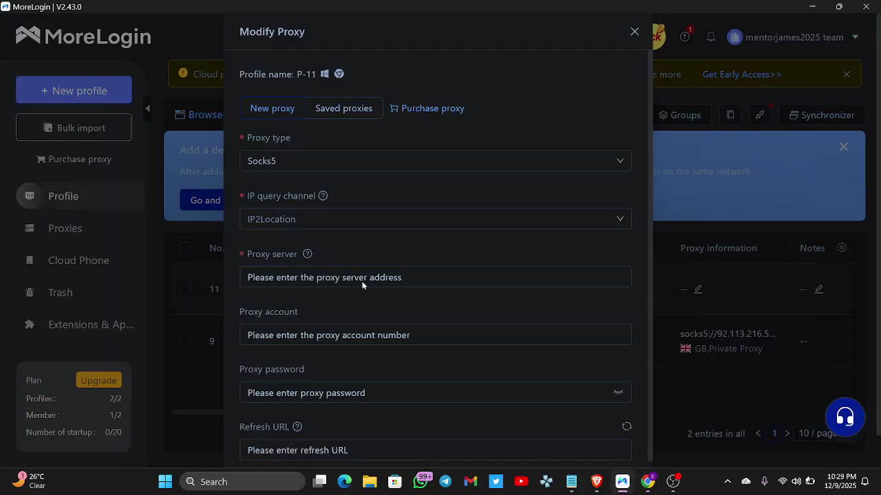
{"action": "left_click", "coordinate": [306, 279]}
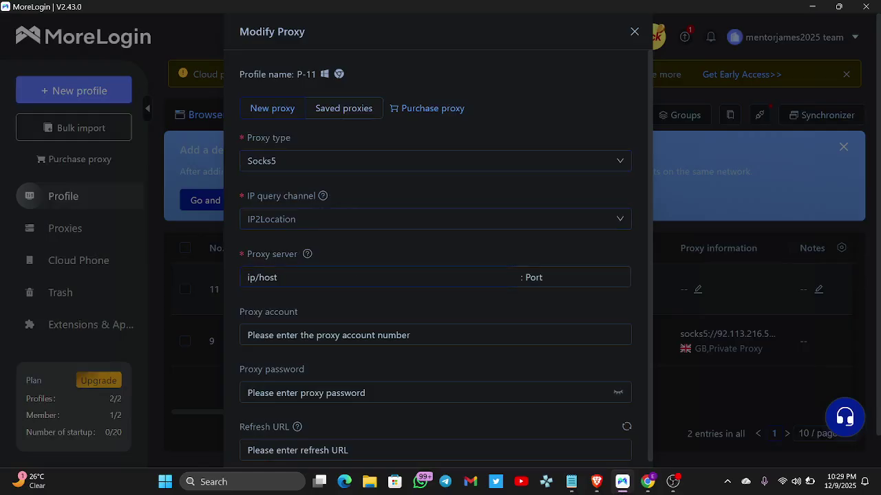
{"action": "type", "text": "RE"}
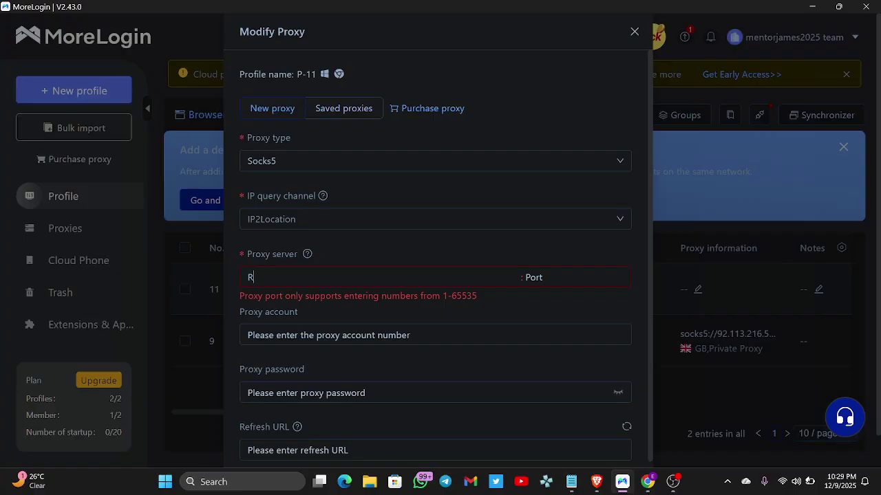
{"action": "key", "text": "BackSpace"}
{"action": "type", "text": "res.geonix.com"}
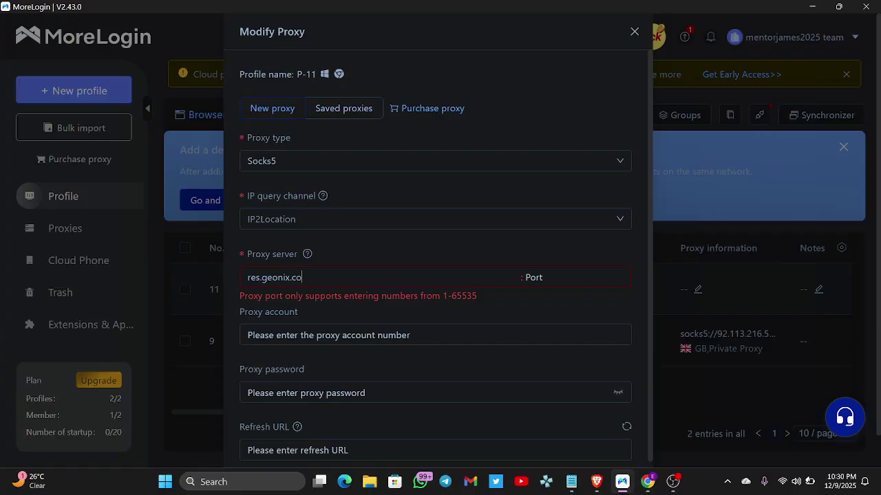
{"action": "left_click", "coordinate": [526, 278]}
{"action": "type", "text": "10000"}
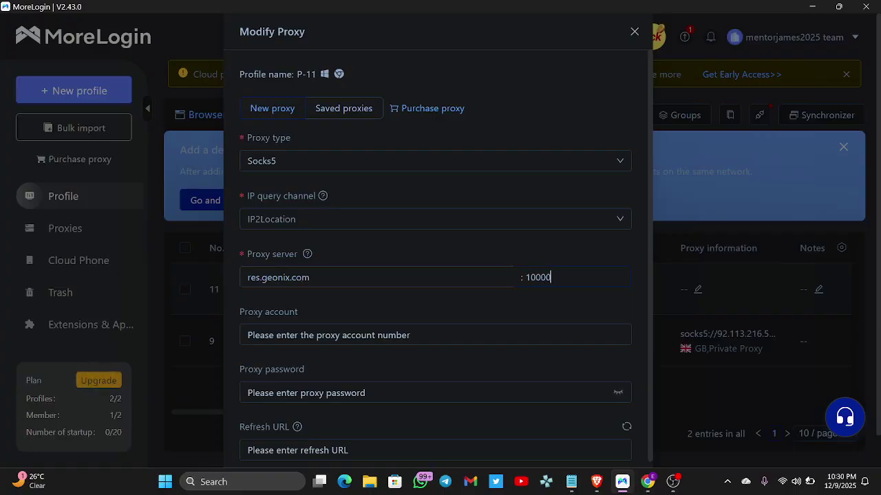
Fill in the proxy account with the copied login and the proxy password with the copied password, showing the password in plain text
{"action": "left_click", "coordinate": [502, 335]}
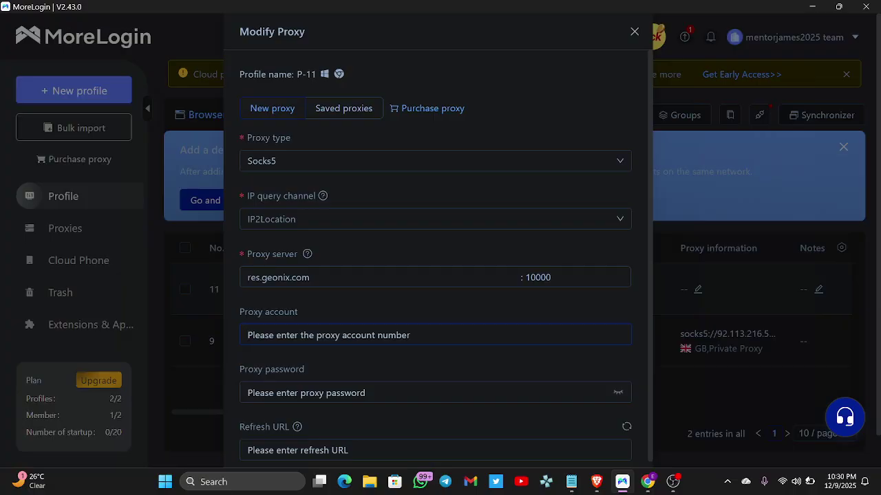
{"action": "key", "text": "super+v"}
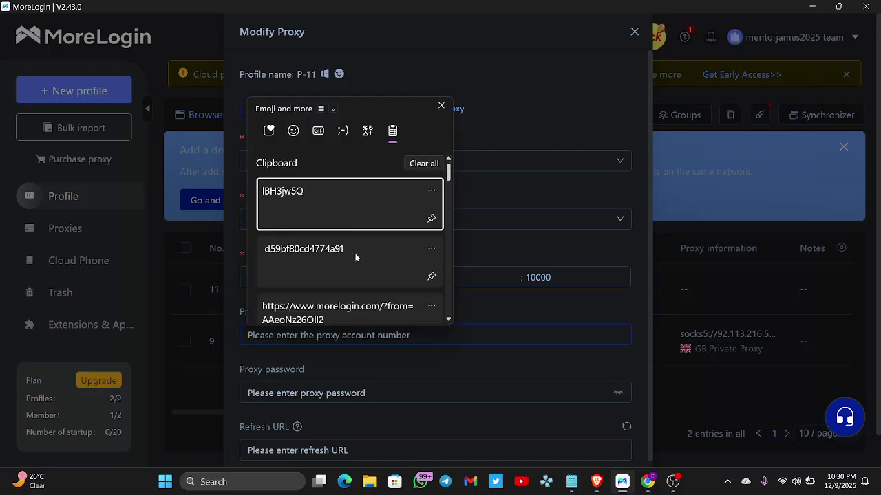
{"action": "left_click", "coordinate": [355, 253]}
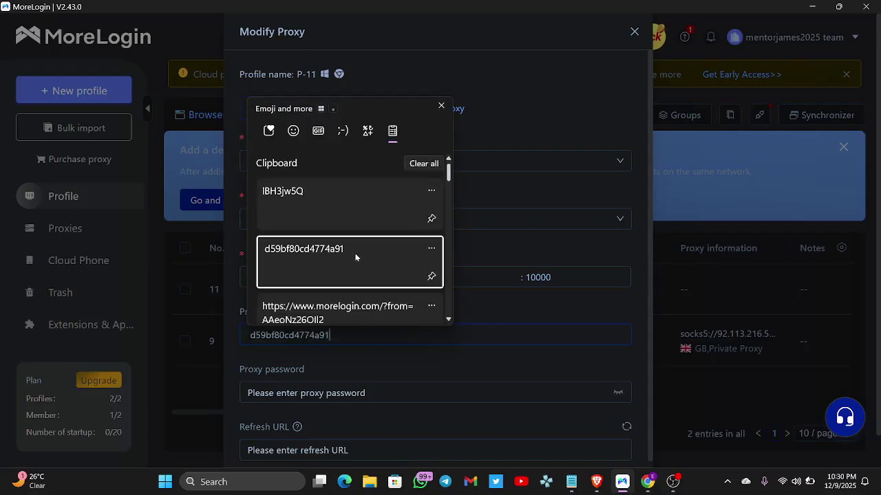
{"action": "left_click", "coordinate": [363, 398]}
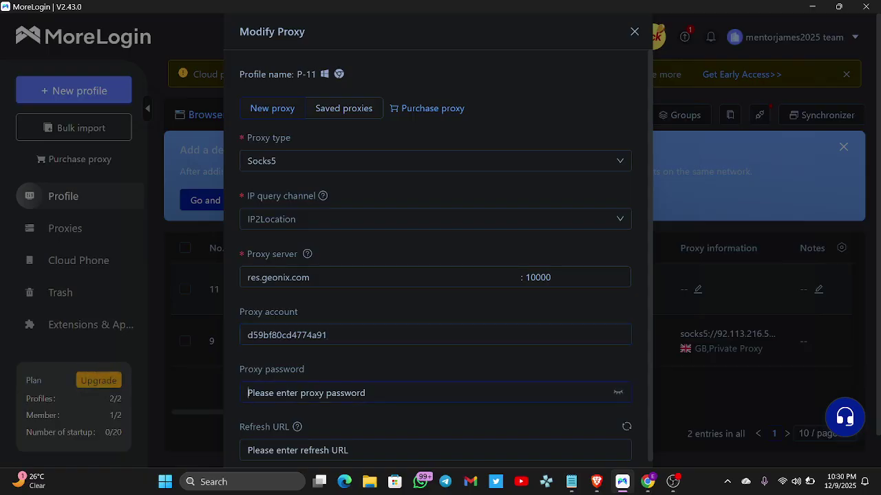
{"action": "key", "text": "ctrl+v"}
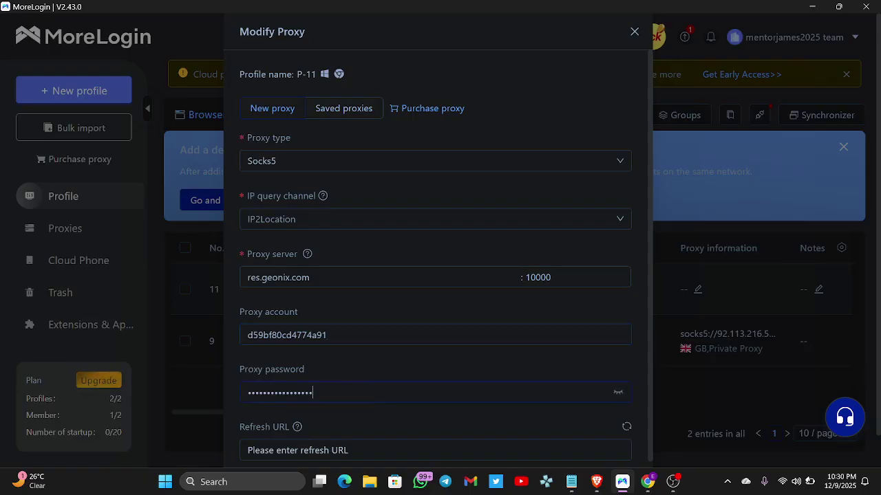
{"action": "left_click", "coordinate": [618, 392]}
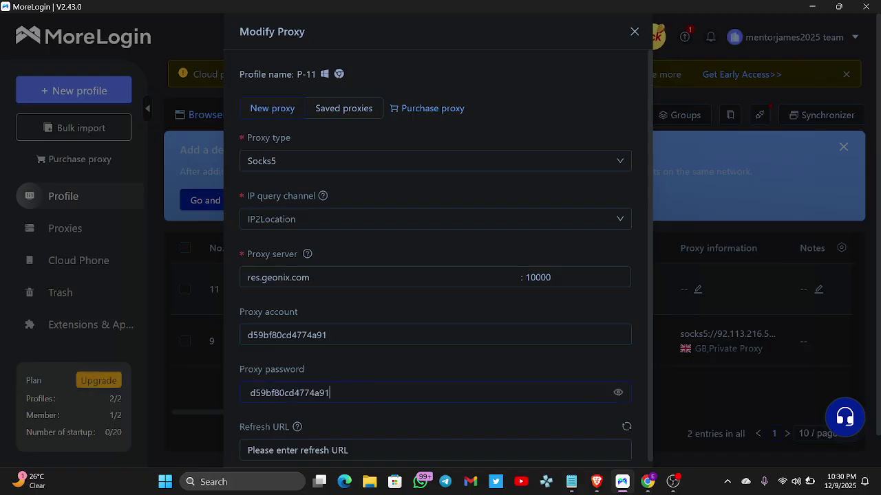
{"action": "left_click_drag", "start_coordinate": [330, 393], "coordinate": [160, 417]}
{"action": "key", "text": "BackSpace"}
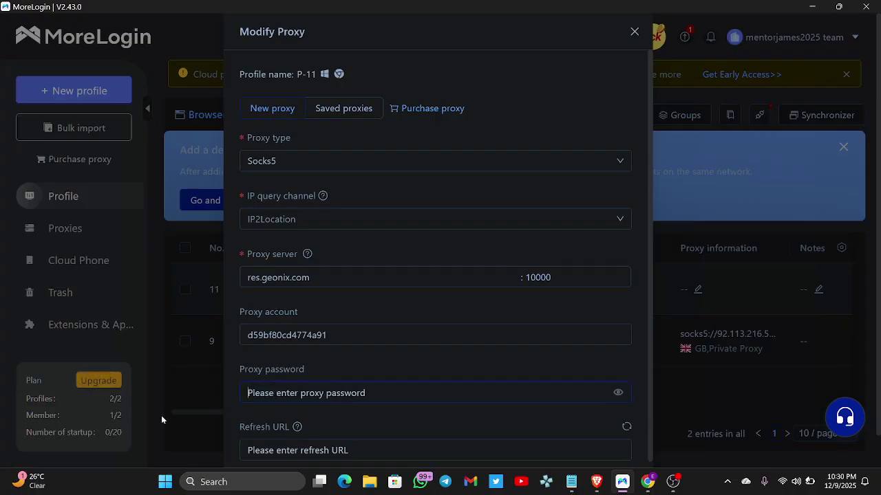
{"action": "key", "text": "super+v"}
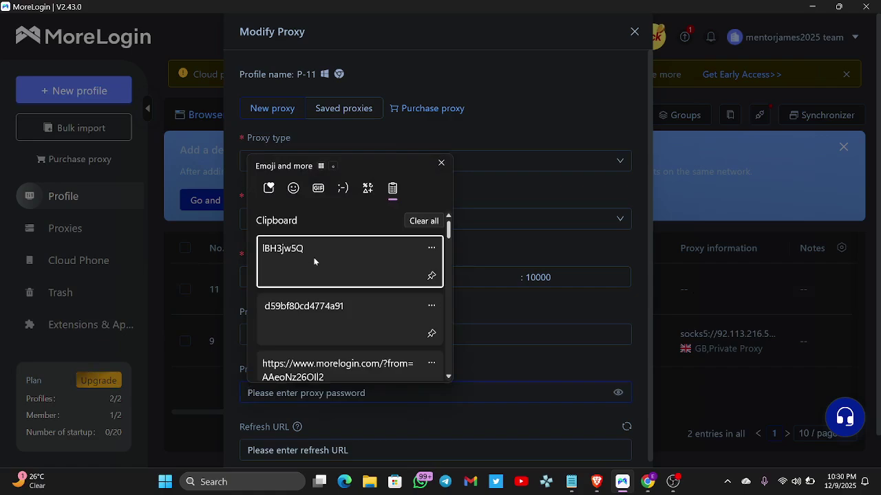
{"action": "left_click", "coordinate": [314, 257]}
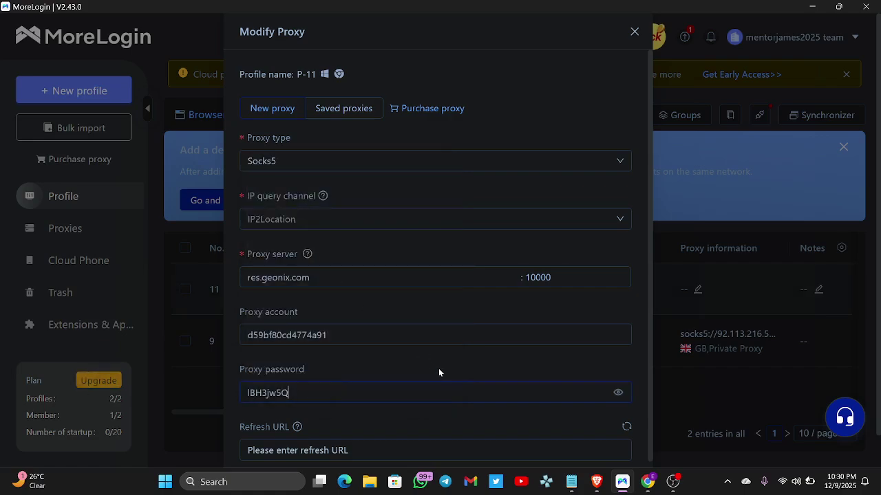
Run the proxy detection on the entered Socks5 proxy and save it to profile P-11
{"action": "scroll", "coordinate": [439, 372], "scroll_direction": "down", "scroll_amount": 1}
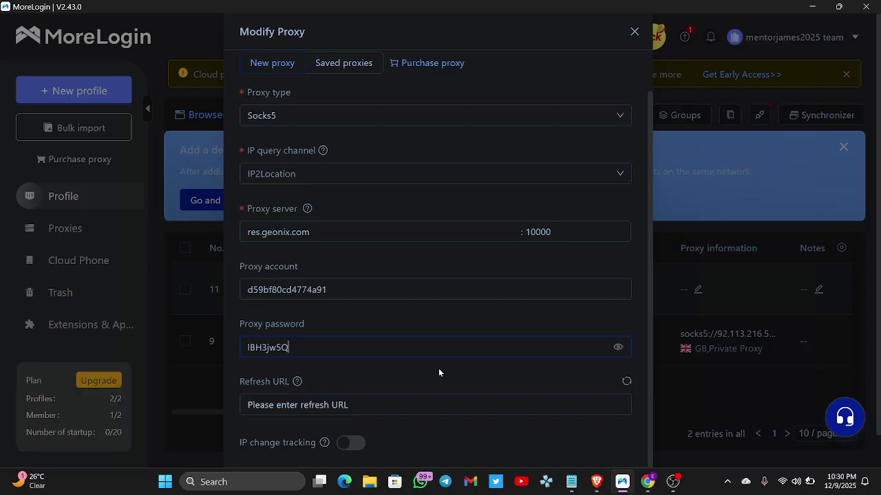
{"action": "scroll", "coordinate": [439, 372], "scroll_direction": "down", "scroll_amount": 1}
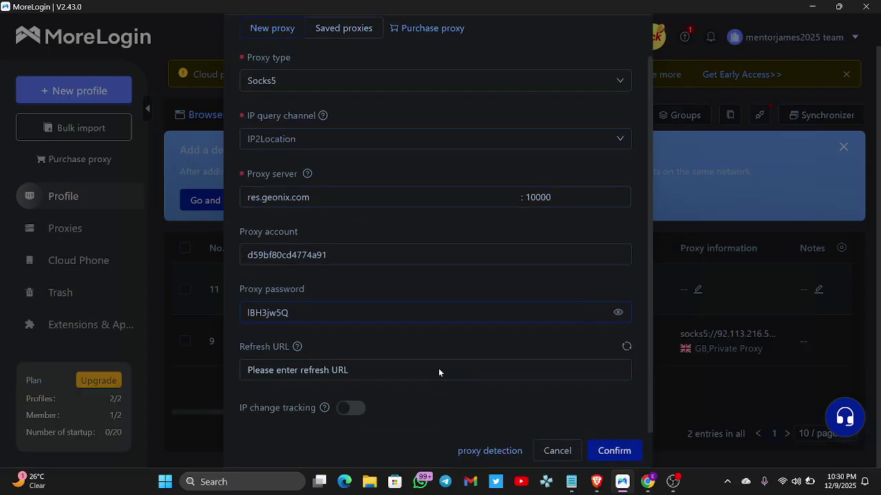
{"action": "left_click", "coordinate": [495, 453]}
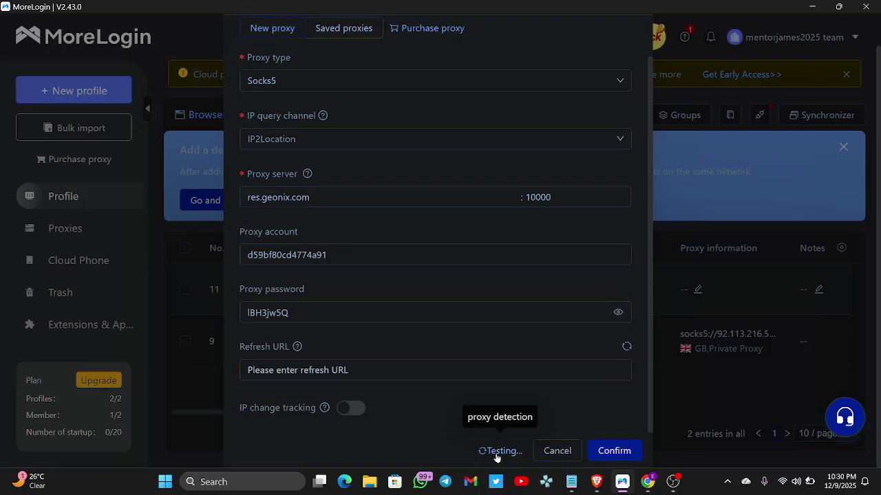
{"action": "left_click", "coordinate": [621, 453]}
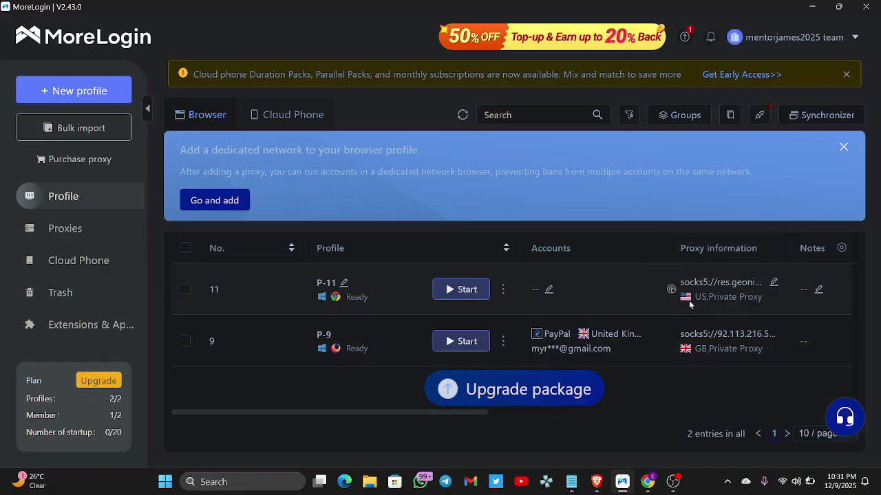
Look through the account platforms offered for profile P-11 and leave the account information without adding one
{"action": "left_click", "coordinate": [548, 291]}
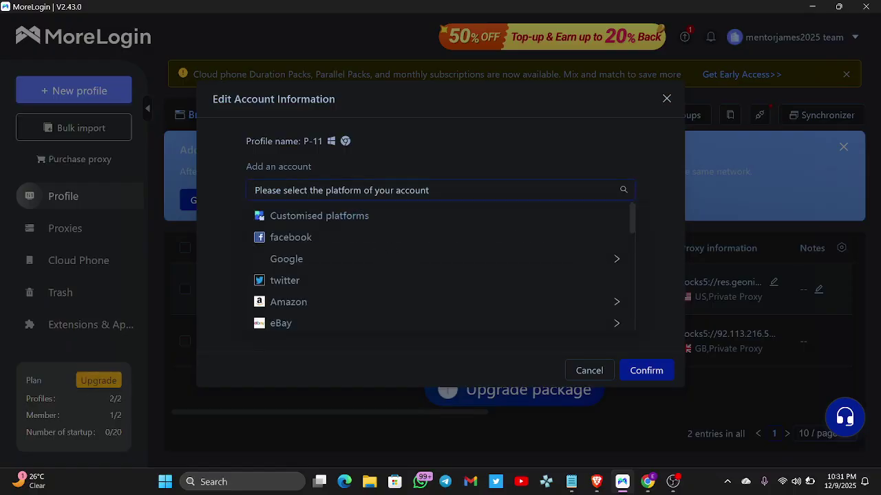
{"action": "scroll", "coordinate": [333, 292], "scroll_direction": "down", "scroll_amount": 10}
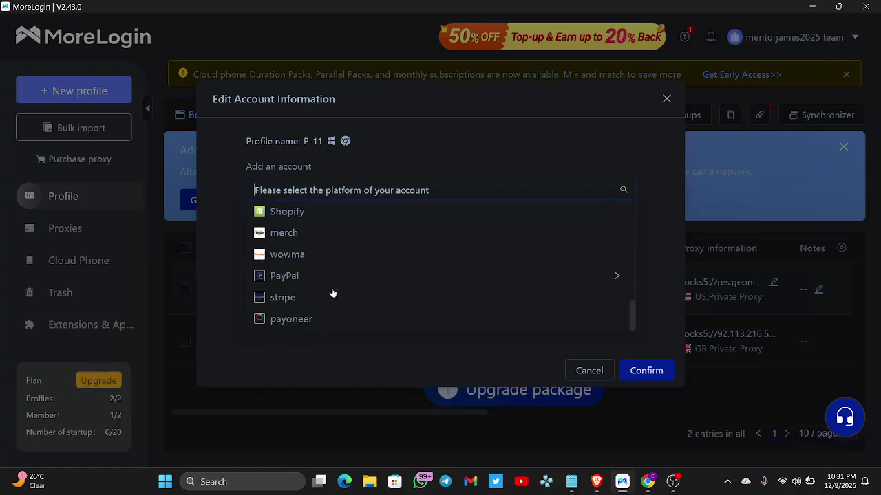
{"action": "scroll", "coordinate": [332, 293], "scroll_direction": "up", "scroll_amount": 7}
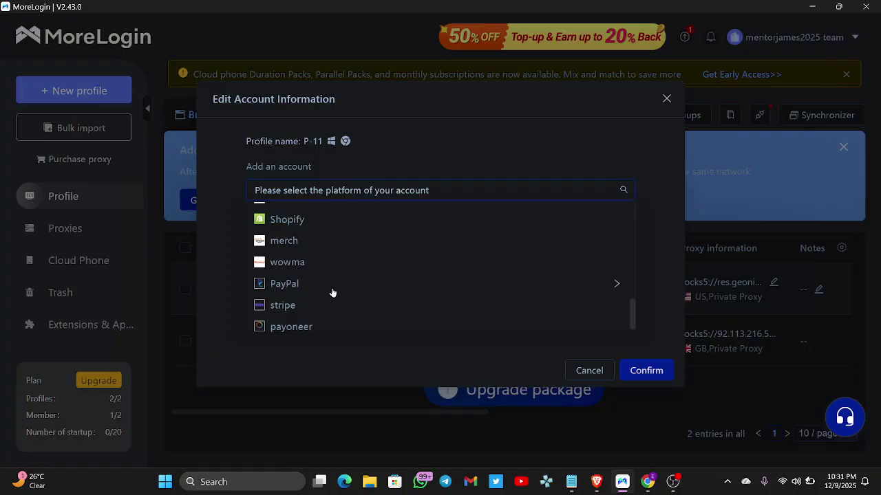
{"action": "left_click", "coordinate": [351, 383]}
{"action": "left_click", "coordinate": [589, 370]}
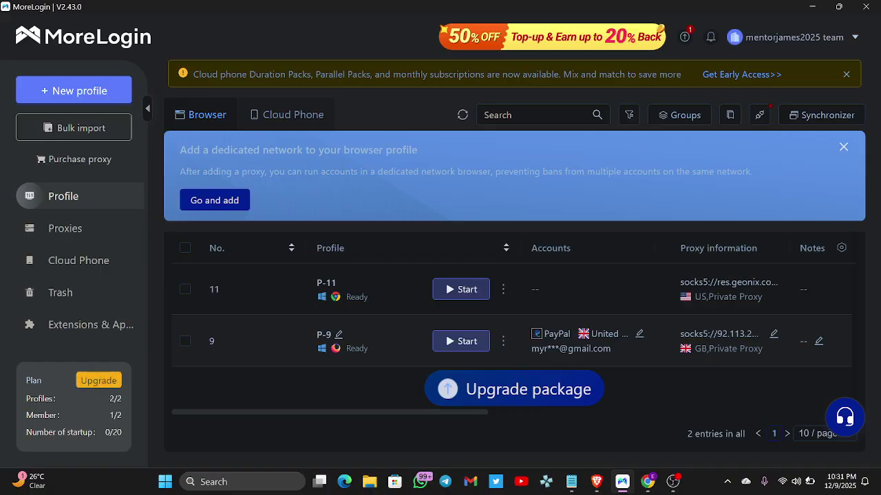
Start the P-11 browser profile and maximize its window to check the detected IP location
{"action": "left_click", "coordinate": [466, 295]}
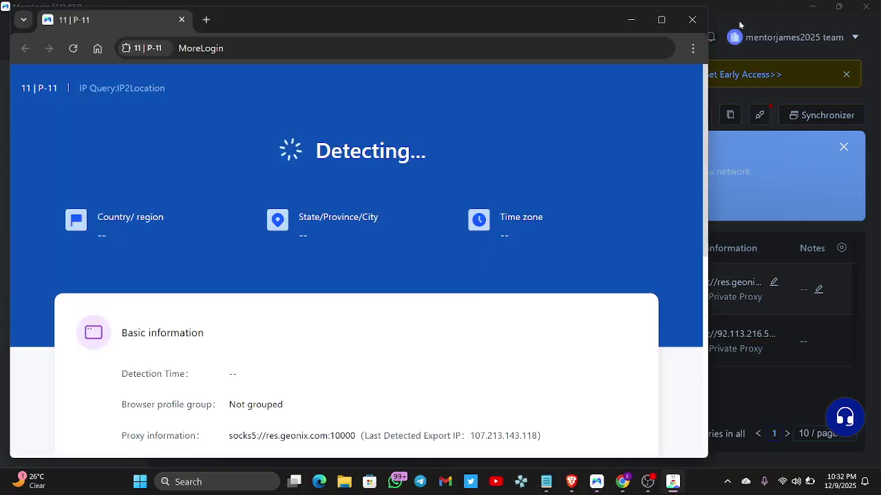
{"action": "left_click", "coordinate": [659, 20]}
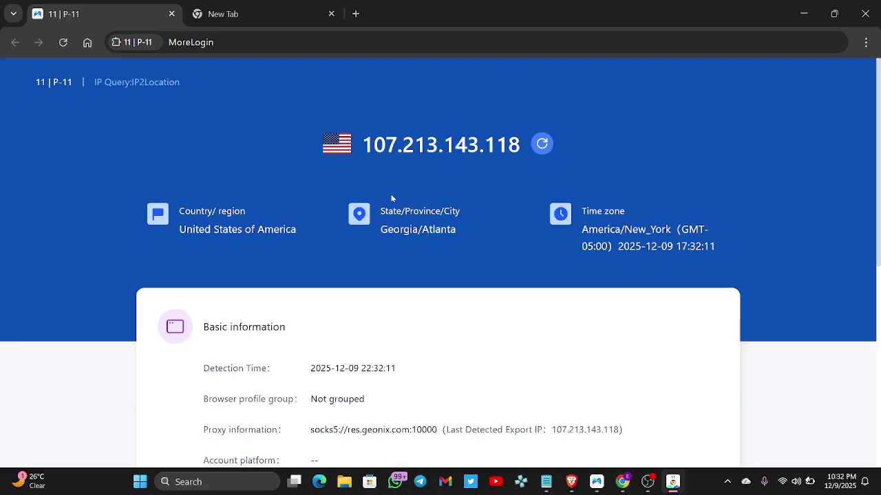
Review the basic information and fingerprint details on the P-11 profile's IP detection page
{"action": "scroll", "coordinate": [391, 197], "scroll_direction": "down", "scroll_amount": 5}
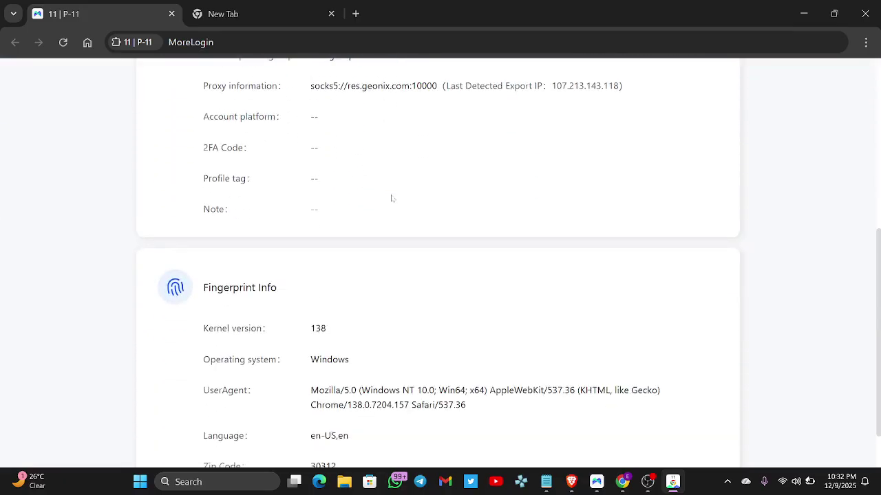
{"action": "scroll", "coordinate": [392, 198], "scroll_direction": "up", "scroll_amount": 5}
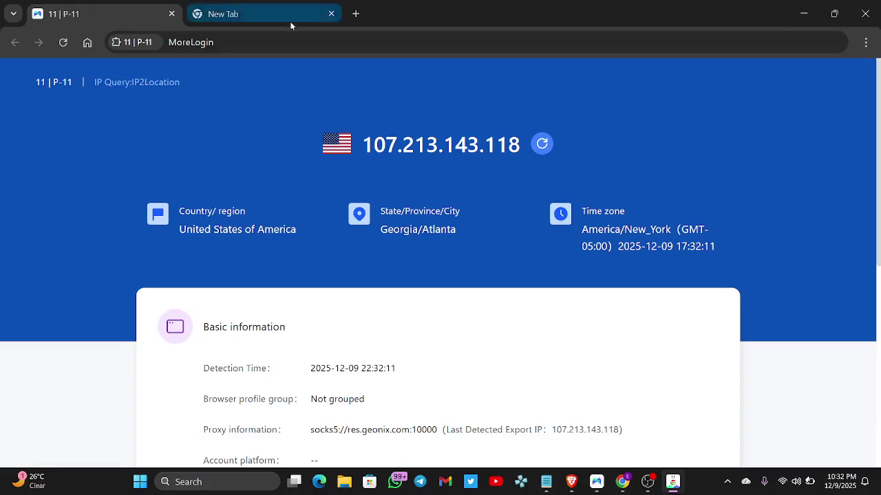
Switch to the P-11 browser's empty new tab and enter ipscore.com as the address
{"action": "left_click", "coordinate": [251, 19]}
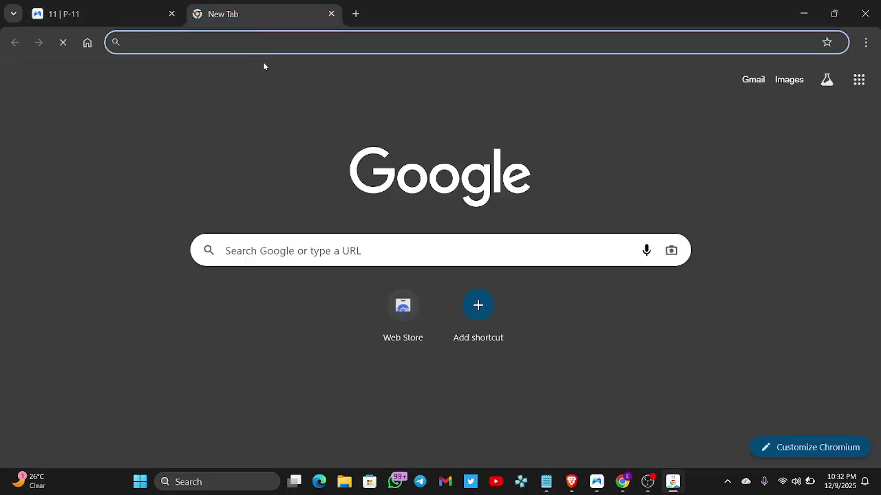
{"action": "type", "text": "ip"}
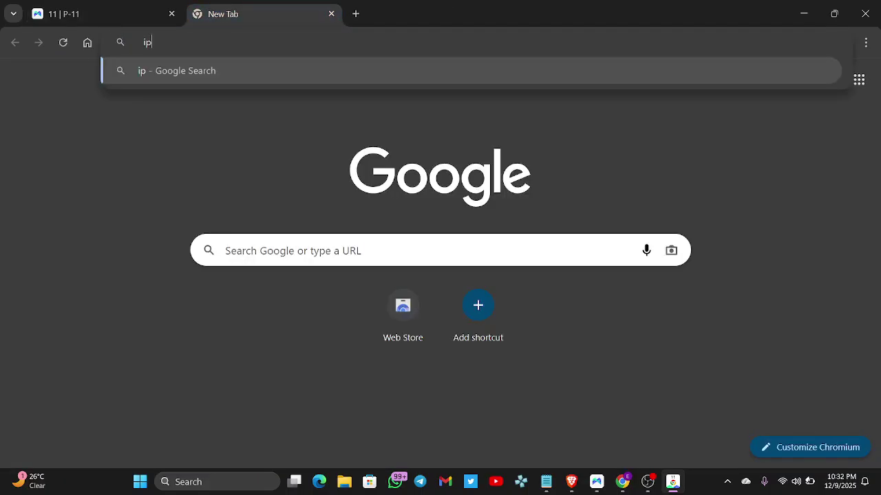
{"action": "type", "text": "score.com"}
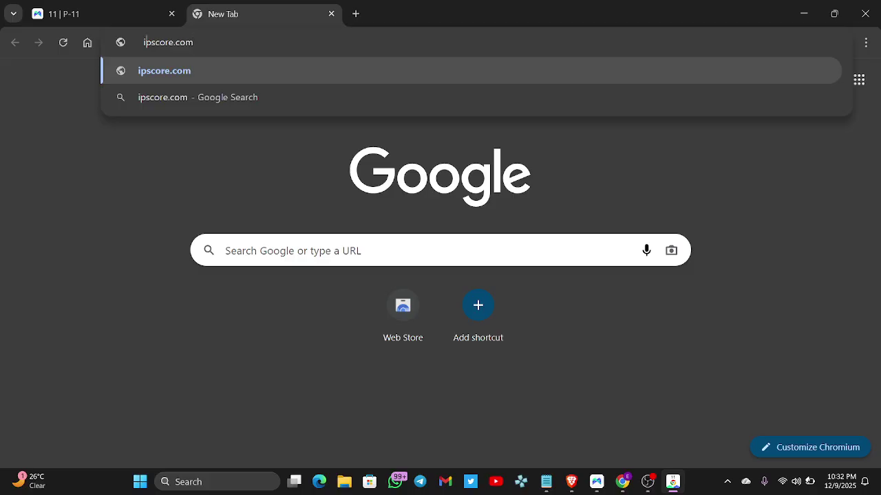
{"action": "type", "text": ":"}
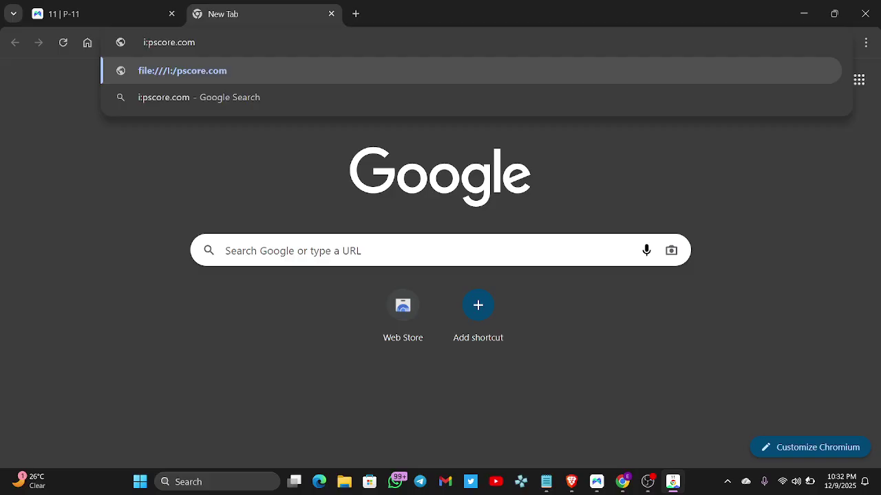
{"action": "key", "text": "BackSpace"}
{"action": "type", "text": "_"}
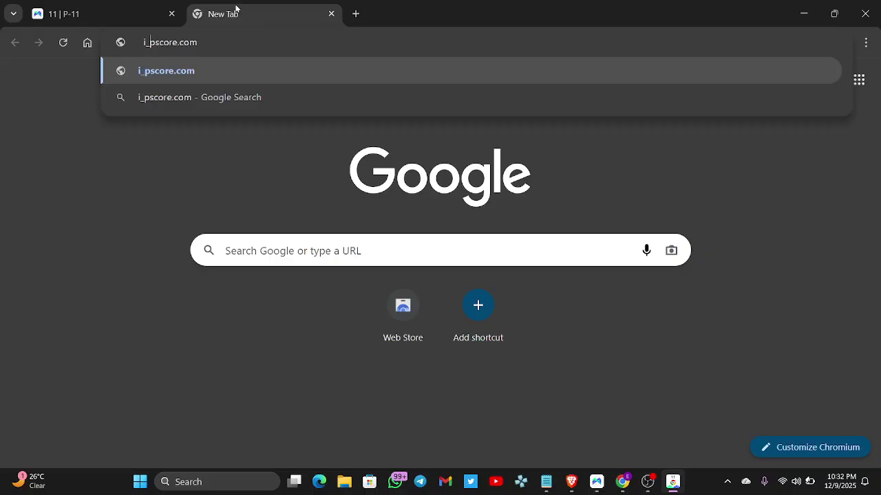
{"action": "key", "text": "BackSpace"}
{"action": "type", "text": "-"}
{"action": "key", "text": "BackSpace"}
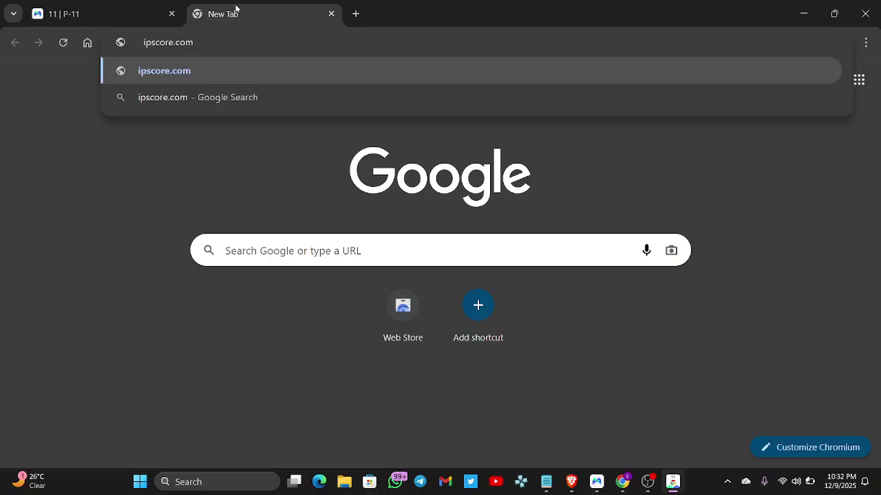
Replace the e.com ending of the entered address so that it reads ipscoree, and submit it
{"action": "key", "text": "End"}
{"action": "key", "text": "shift+Left"}
{"action": "key", "text": "shift+Left"}
{"action": "key", "text": "shift+Left"}
{"action": "key", "text": "shift+Left"}
{"action": "key", "text": "shift+Left"}
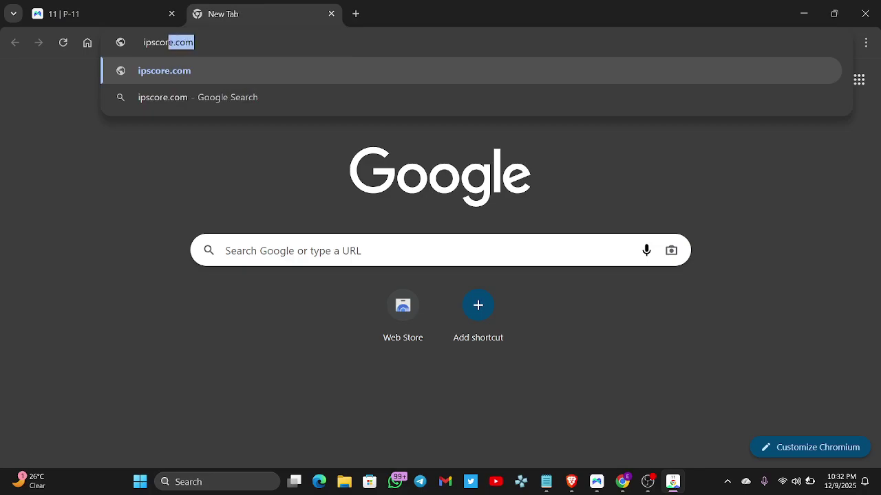
{"action": "key", "text": "BackSpace"}
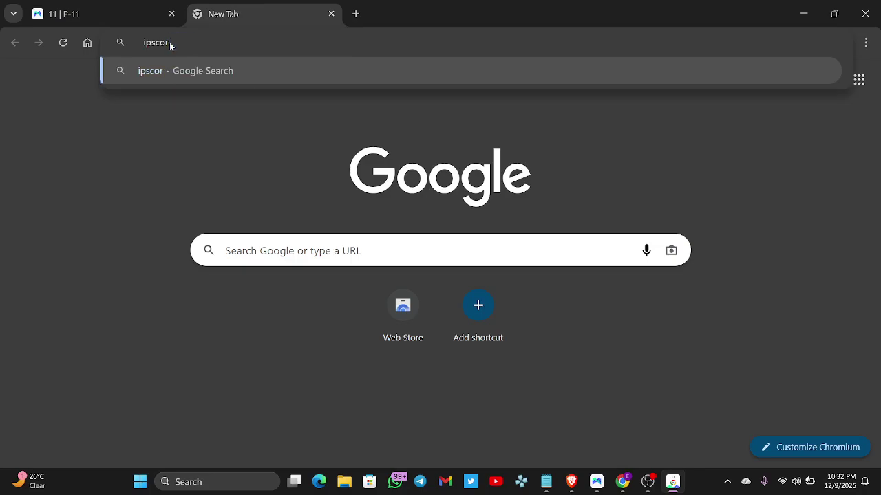
{"action": "type", "text": "ee"}
{"action": "key", "text": "Return"}
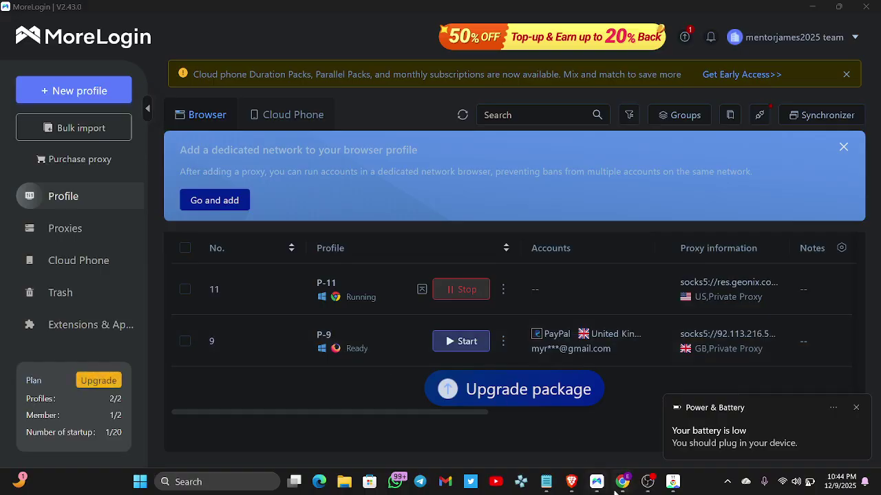
{"action": "left_click", "coordinate": [647, 481]}
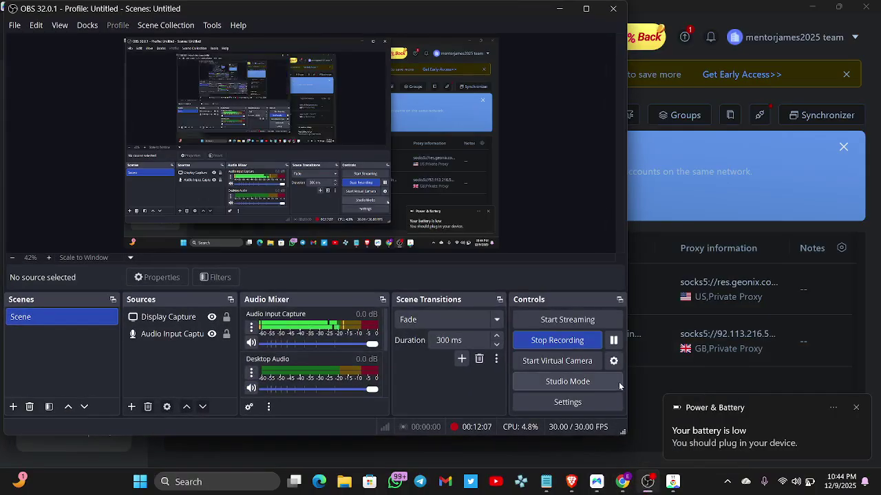